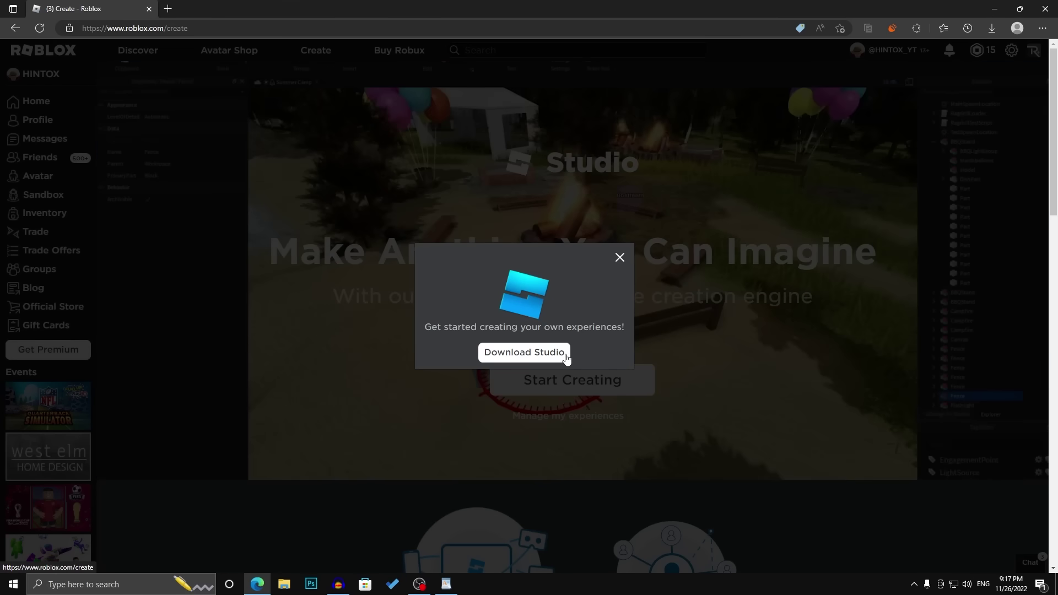
Step: Request the Roblox Studio installer download and cancel the download dialog
left_click(538, 353)
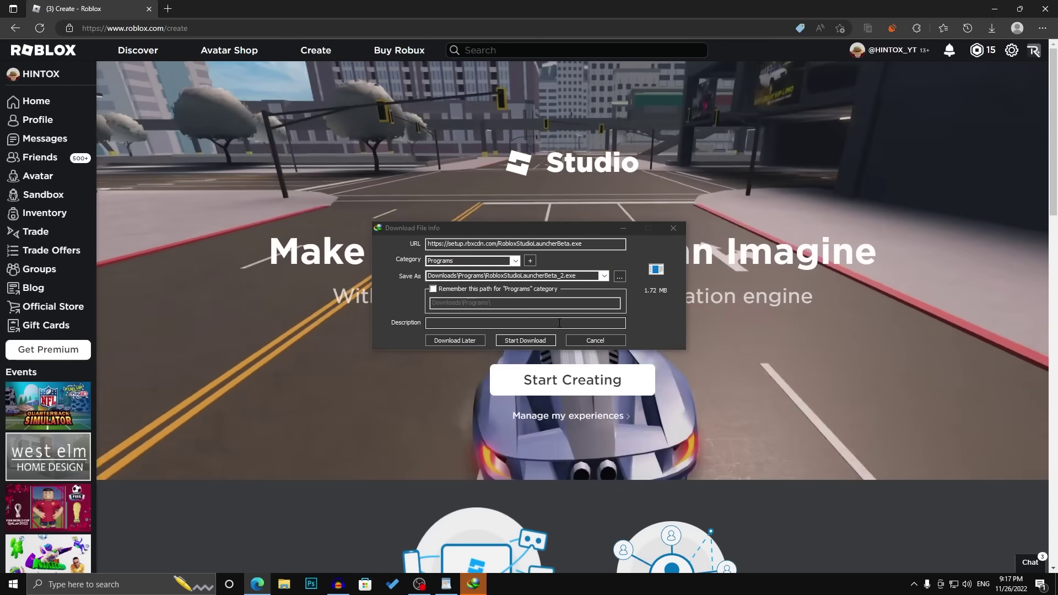
left_click(596, 340)
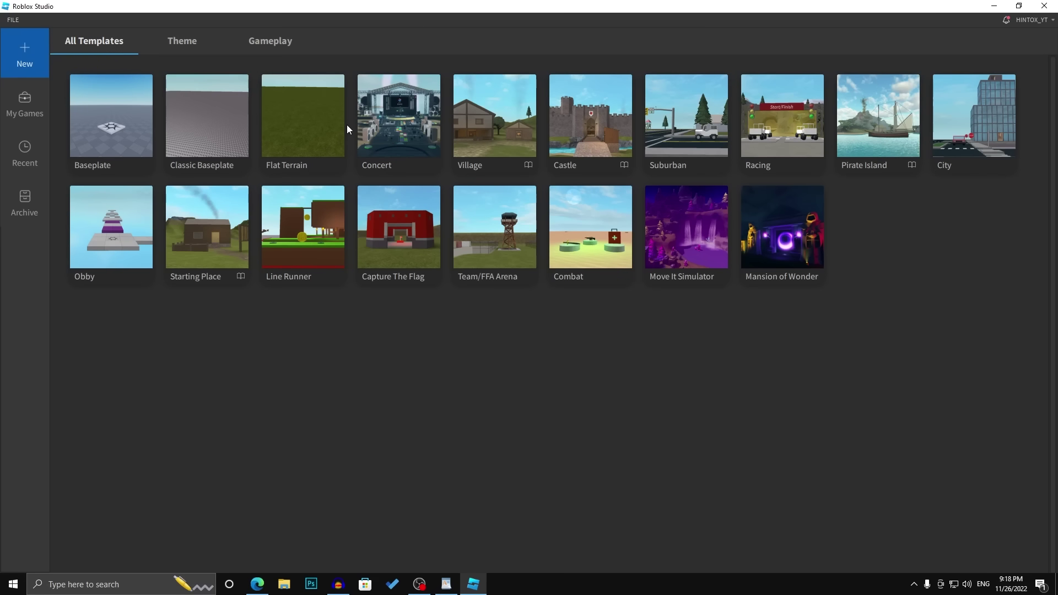
Step: In Roblox Studio, look through the account's own games, the group games and the games shared with it
left_click(44, 110)
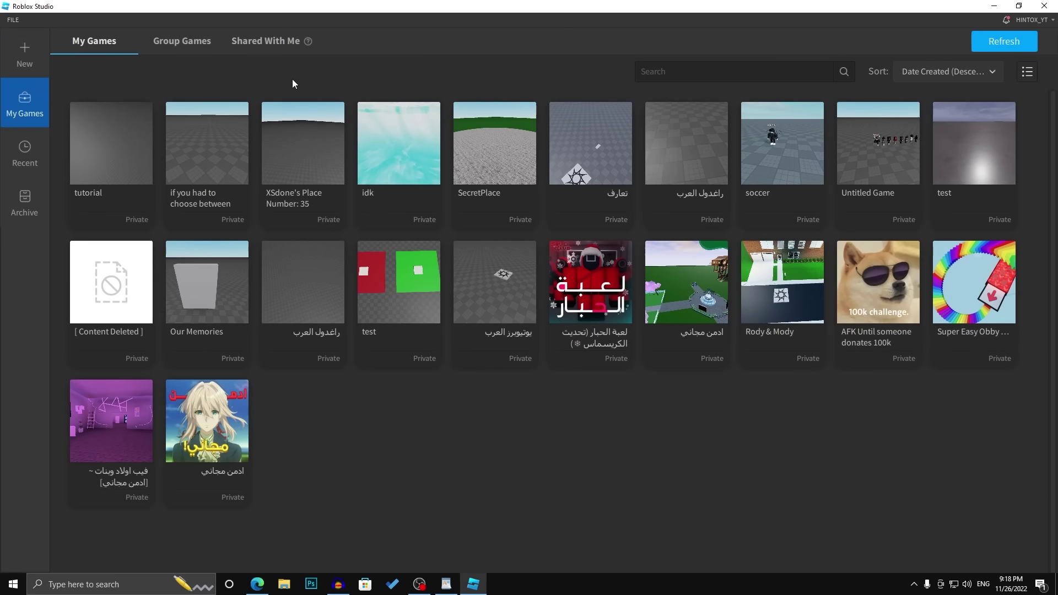
left_click(204, 51)
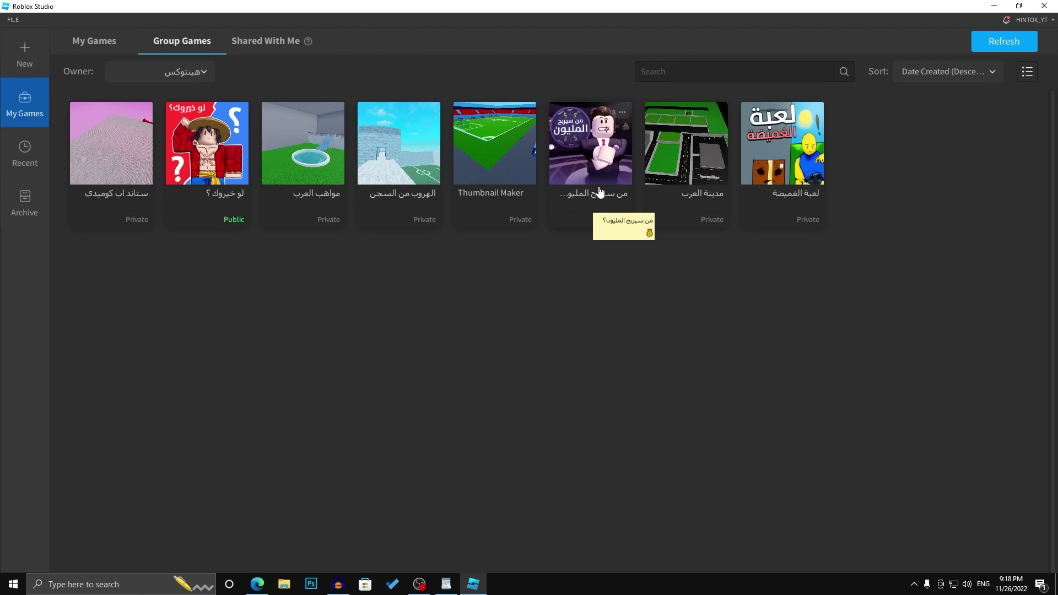
left_click(263, 41)
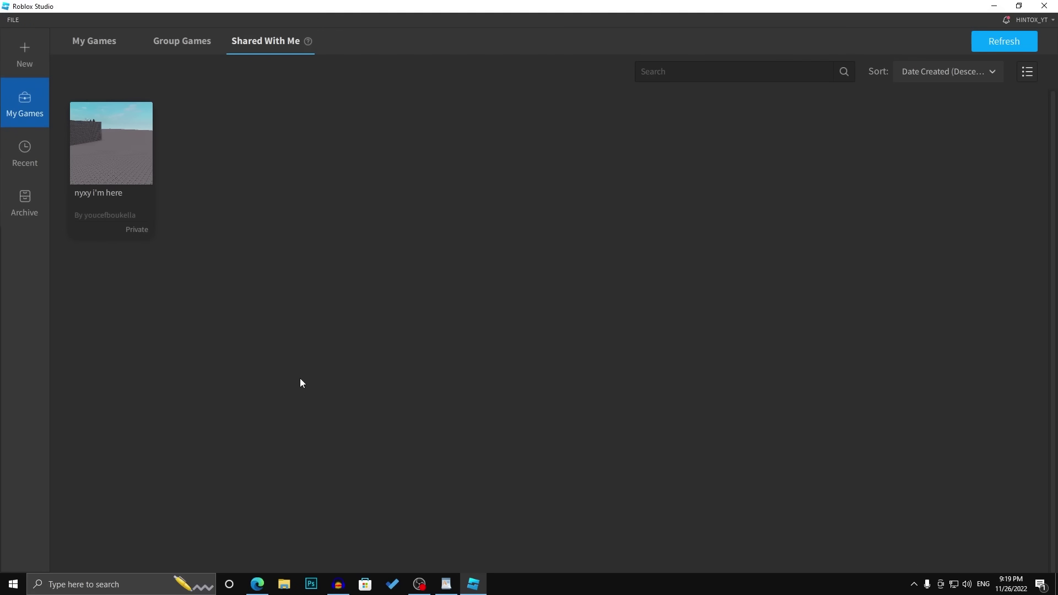
Step: Create a new place from the Baseplate template
left_click(34, 61)
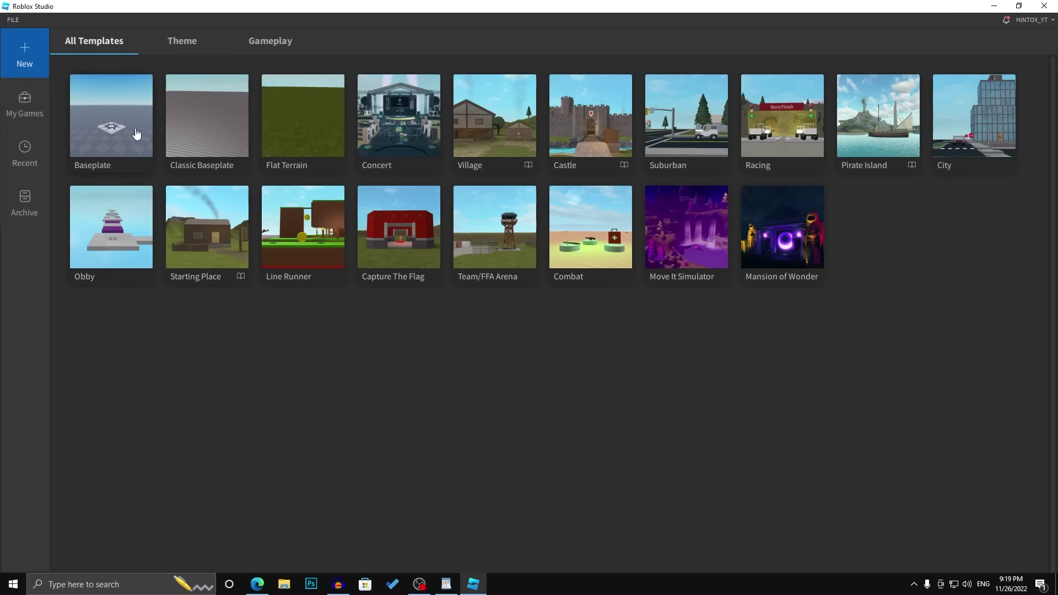
left_click(137, 134)
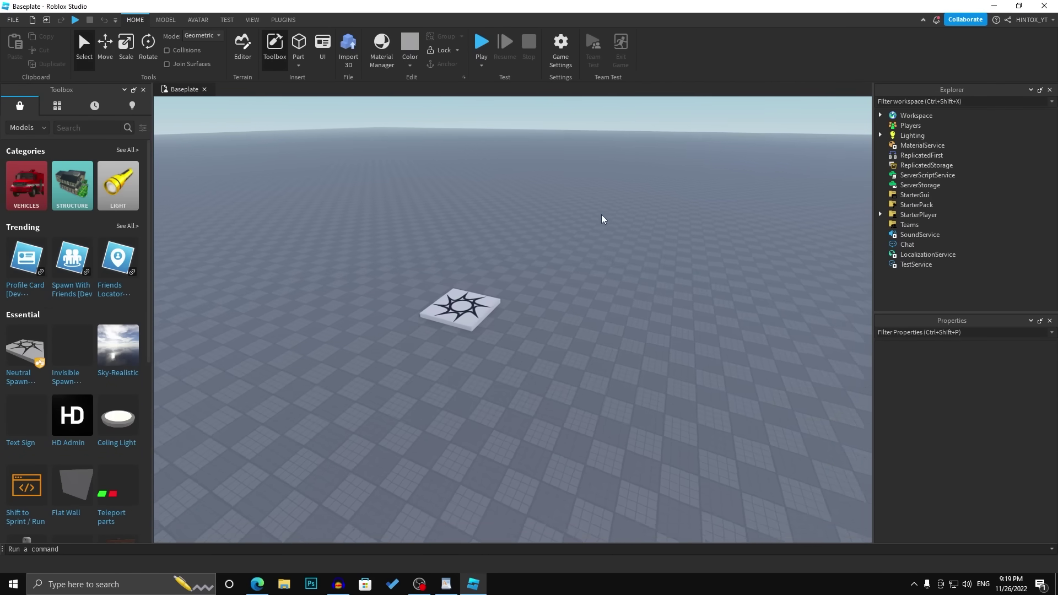
Step: Examine the empty baseplate and its spawn location from several distances and angles
scroll(602, 215, "down", 6)
right_click_drag(575, 232, 575, 232)
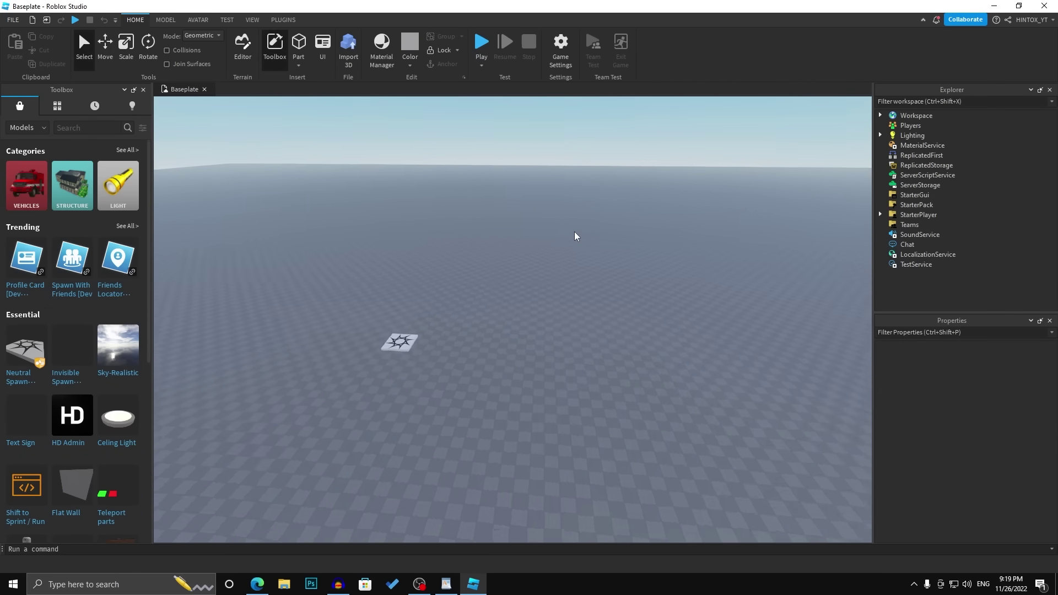
scroll(575, 232, "up", 6)
scroll(508, 292, "down", 6)
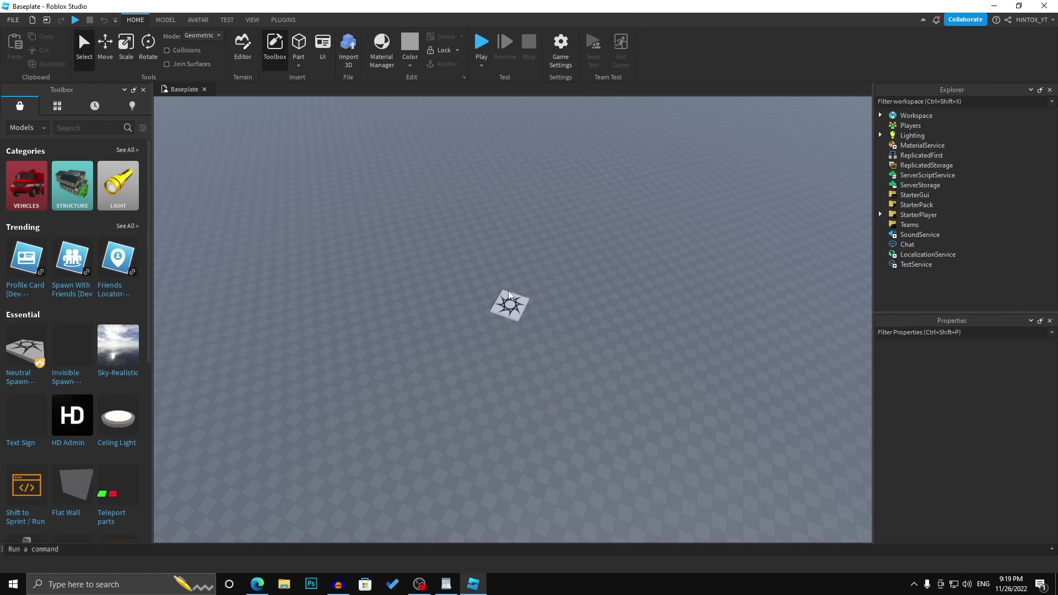
right_click_drag(461, 366, 461, 366)
scroll(461, 366, "down", 6)
right_click_drag(411, 297, 411, 298)
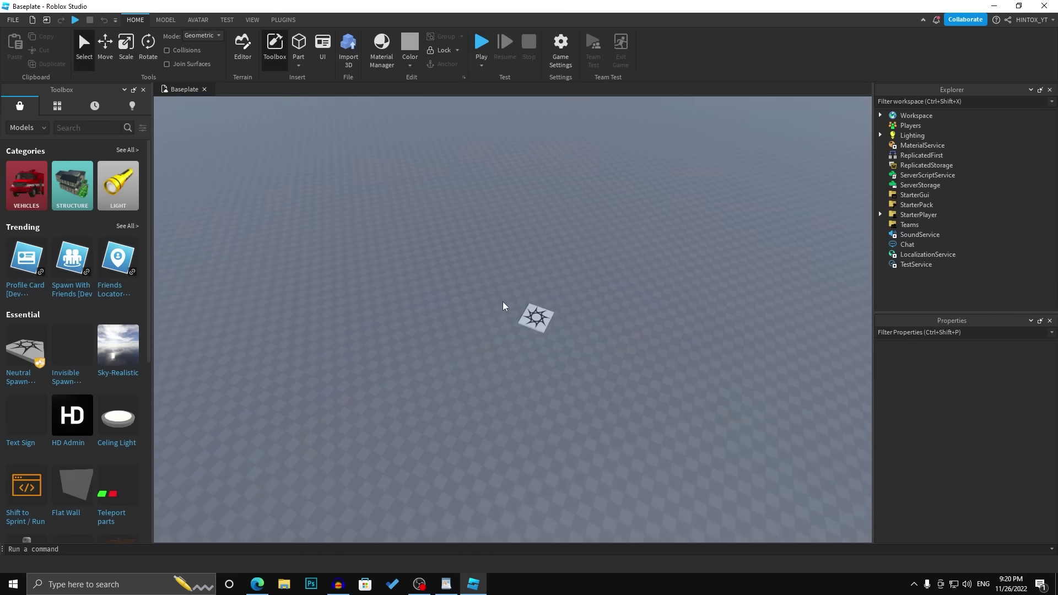
scroll(504, 303, "down", 2)
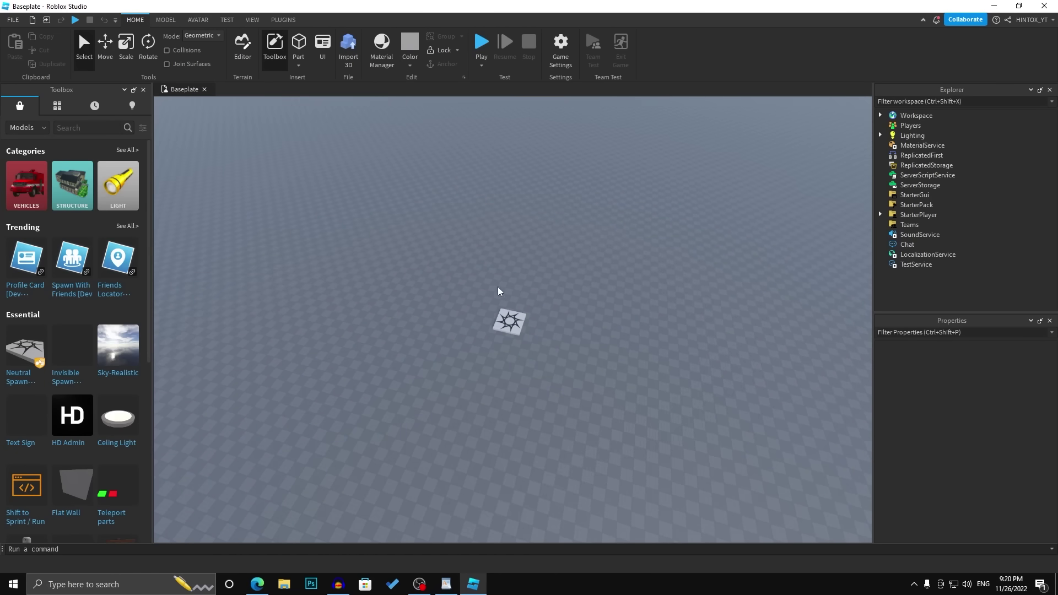
Step: Shift the spawn location along the baseplate with the Move tool and deselect it
left_click(107, 52)
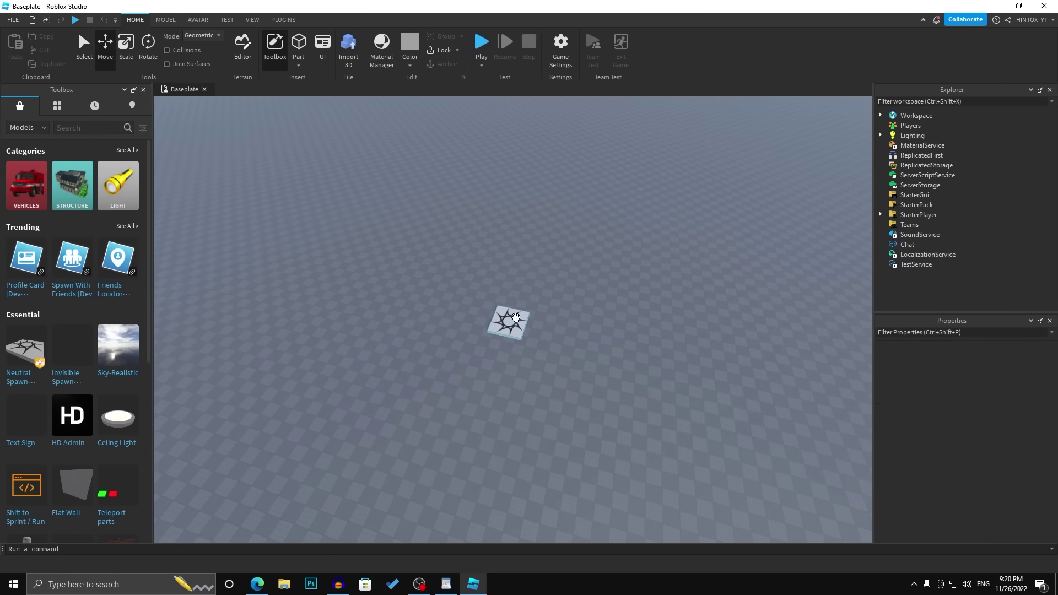
left_click(519, 318)
left_click_drag(565, 335, 488, 307)
left_click(90, 58)
left_click(218, 150)
key("w")
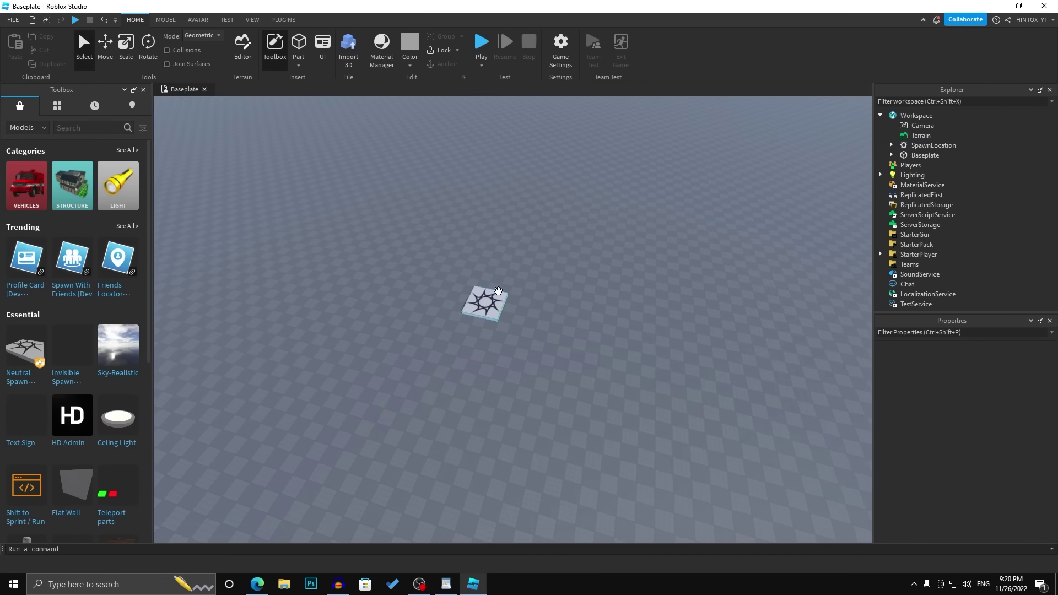
Step: Enlarge the spawn location in height and width with the Scale tool
key("a")
key("ctrl+3")
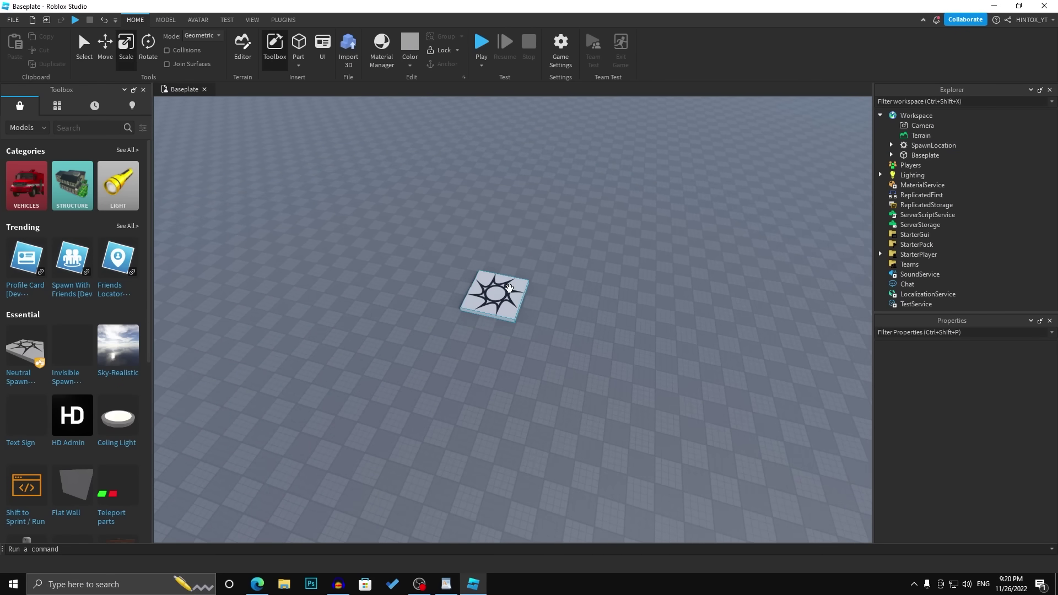
left_click(508, 282)
left_click_drag(495, 277, 488, 182)
left_click_drag(545, 270, 655, 290)
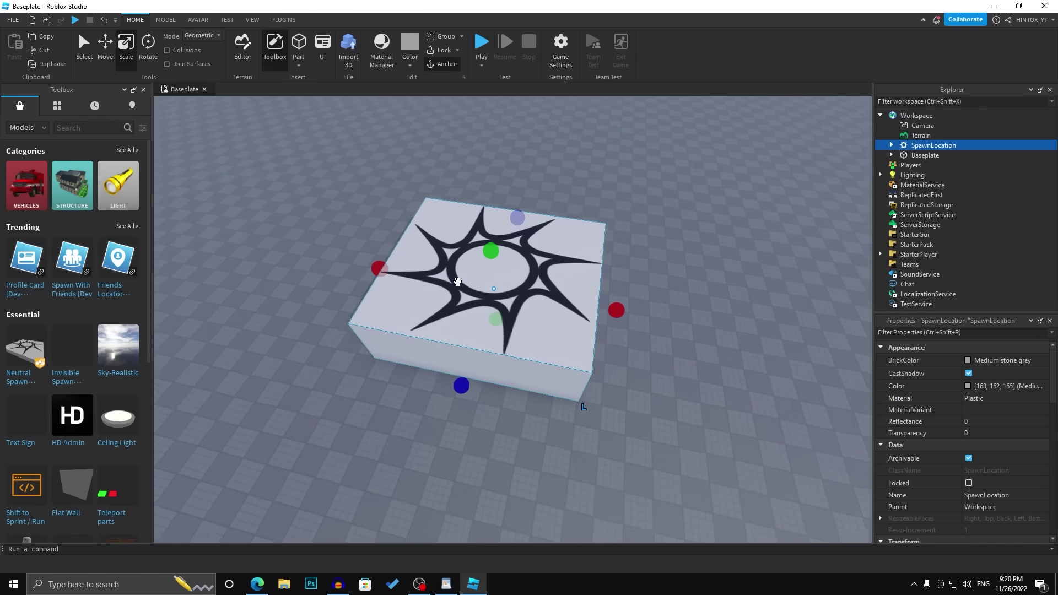
Step: Rotate the spawn location onto its side and turn it back so its star faces up
scroll(457, 282, "down", 5)
left_click(148, 52)
left_click_drag(548, 253, 586, 337)
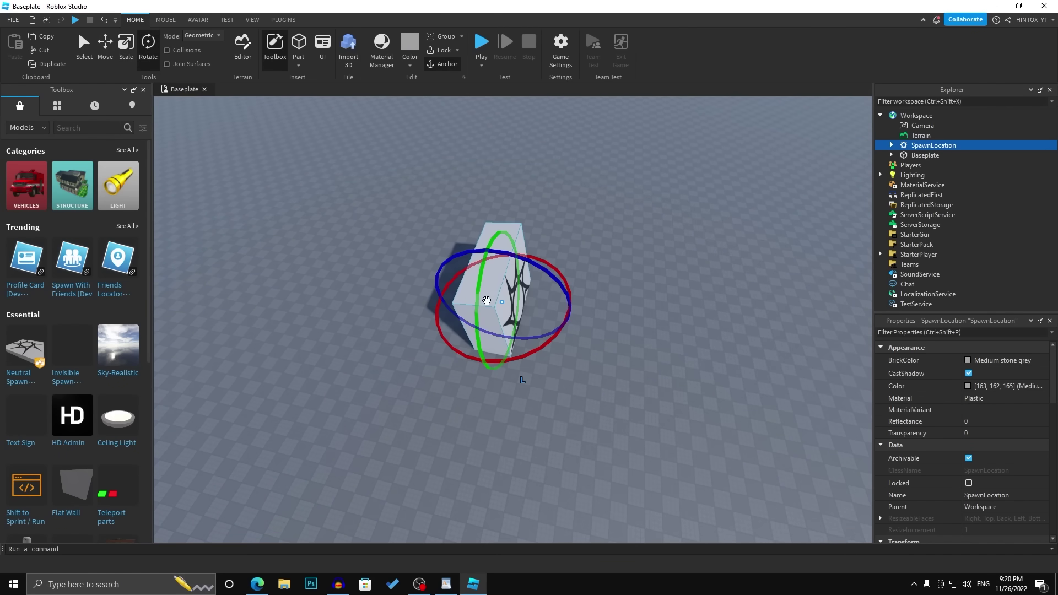
left_click_drag(485, 302, 487, 284)
left_click_drag(550, 253, 511, 228)
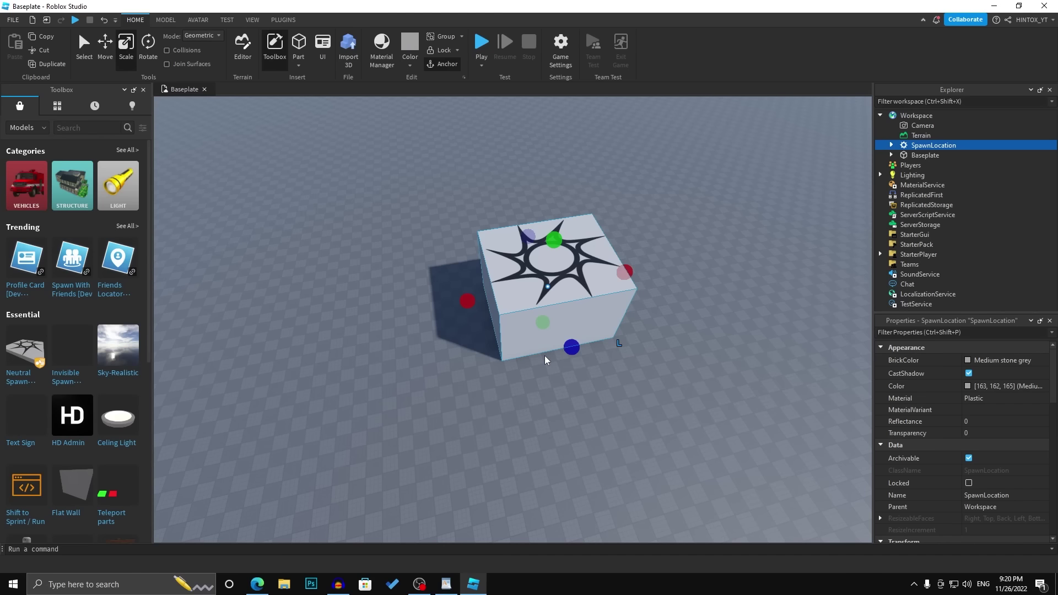
right_click_drag(546, 357, 543, 359)
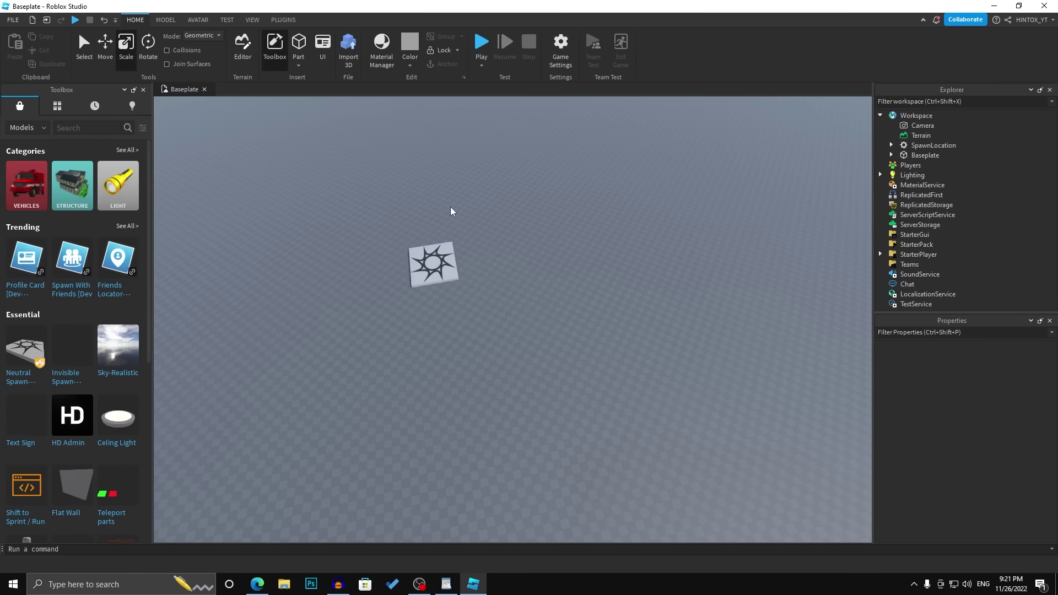
Step: Insert a block, a sphere and a cylinder part onto the baseplate near the spawn location
left_click(301, 45)
key("f")
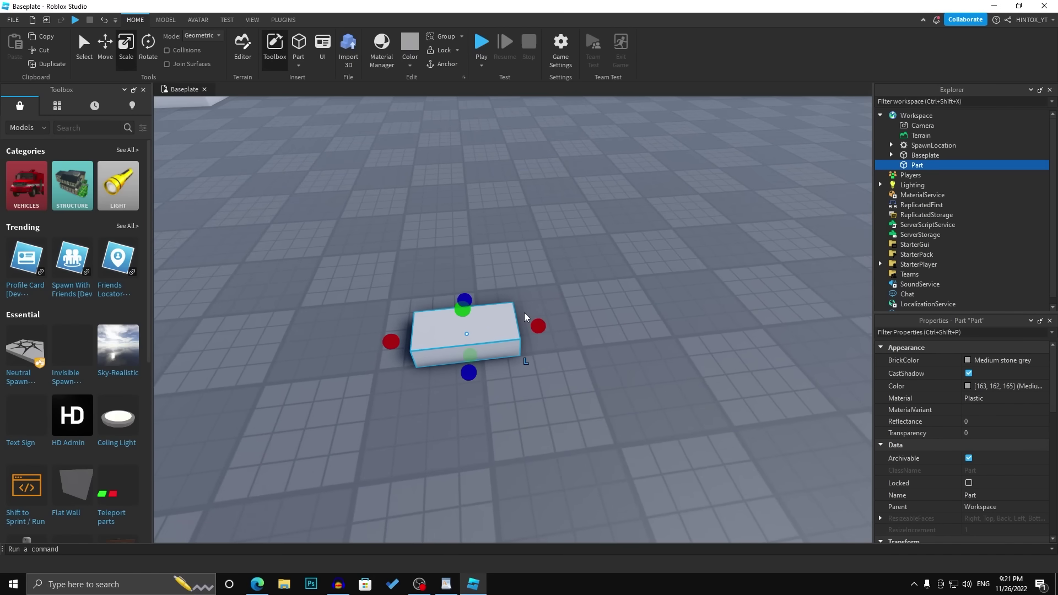
scroll(524, 317, "down", 5)
left_click(300, 66)
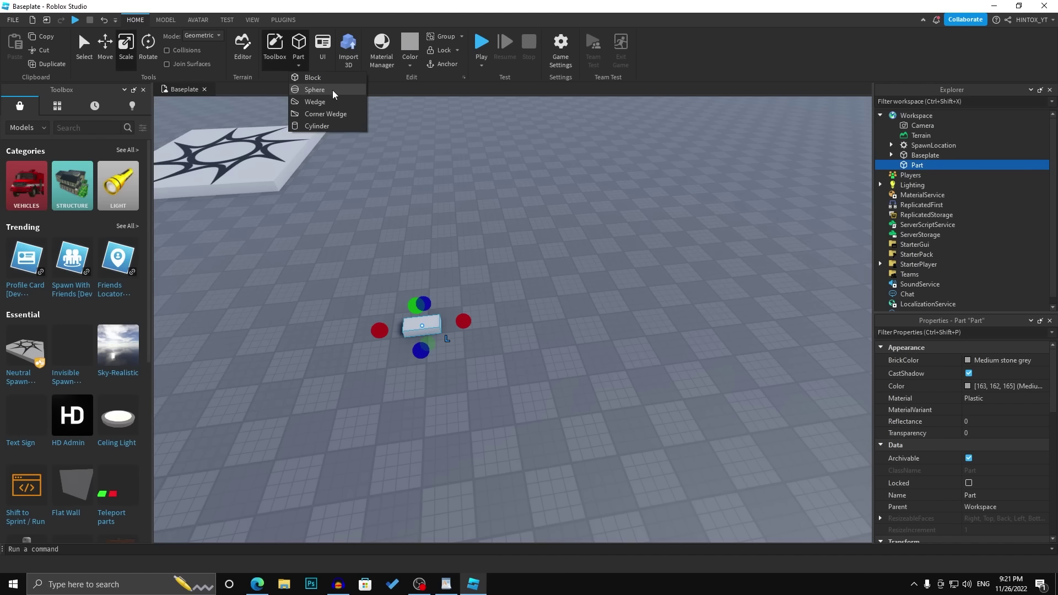
left_click(314, 89)
left_click(299, 65)
left_click(317, 125)
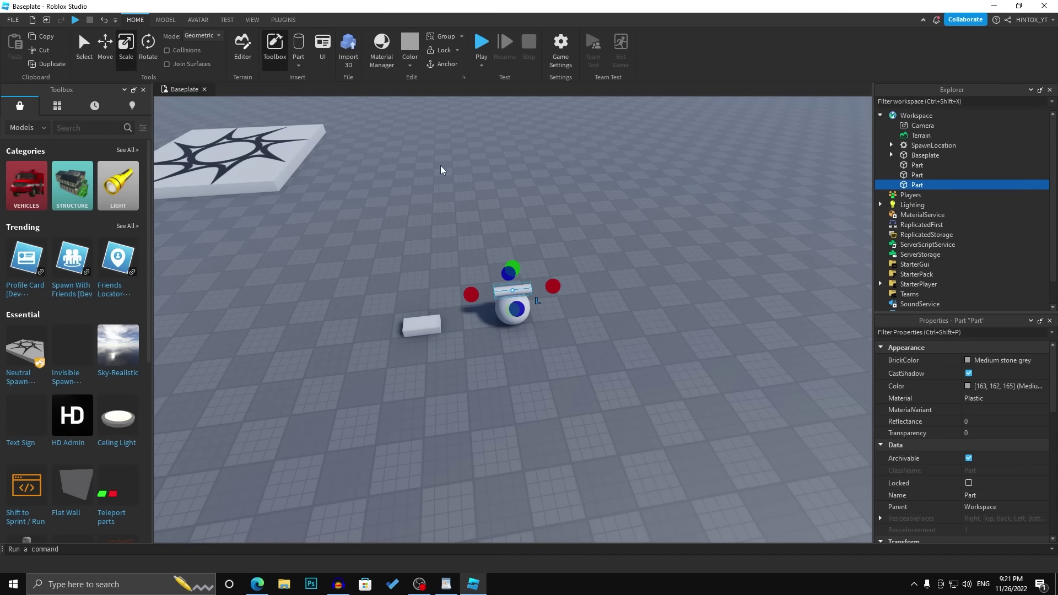
Step: Insert a second block part and move it clear of the sphere and cylinder
left_click(531, 288)
left_click(298, 65)
left_click(333, 78)
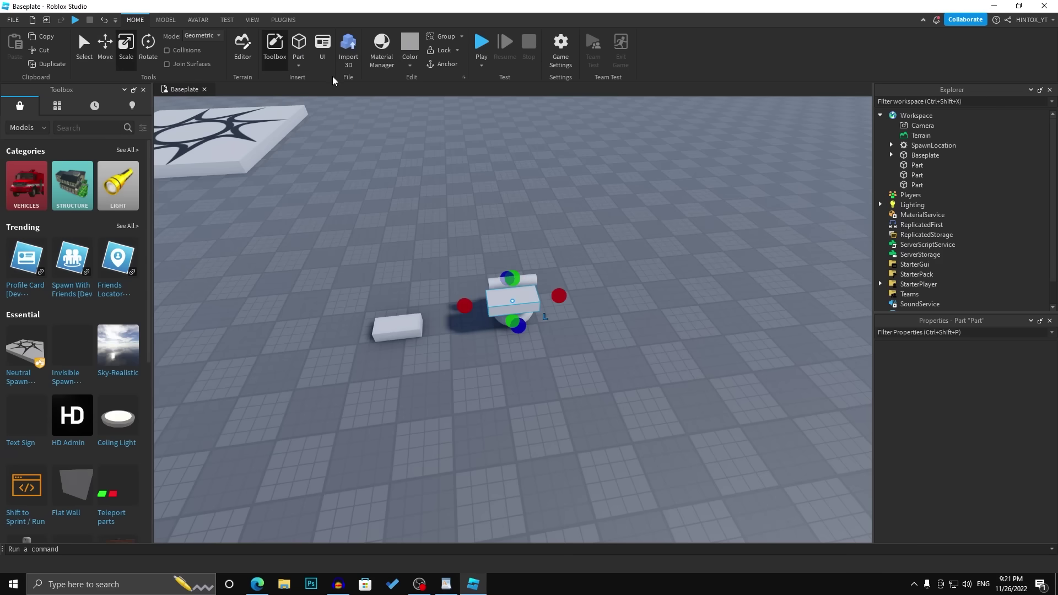
scroll(510, 310, "up", 1)
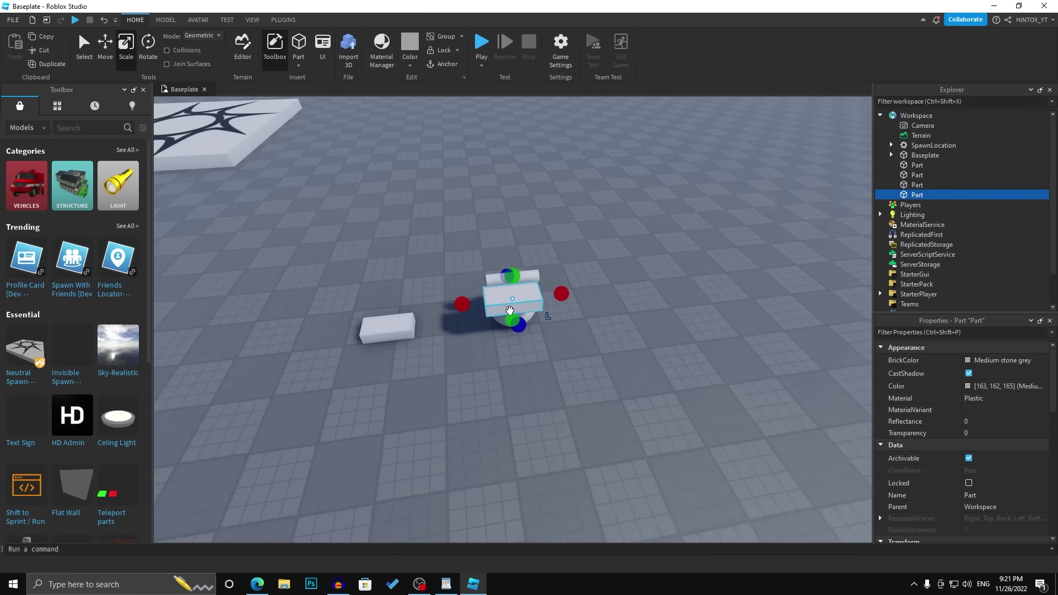
scroll(510, 310, "up", 1)
left_click_drag(510, 310, 508, 295)
Step: Delete the sphere, the cylinder and the second block, keeping only the first block
left_click_drag(562, 257, 501, 337)
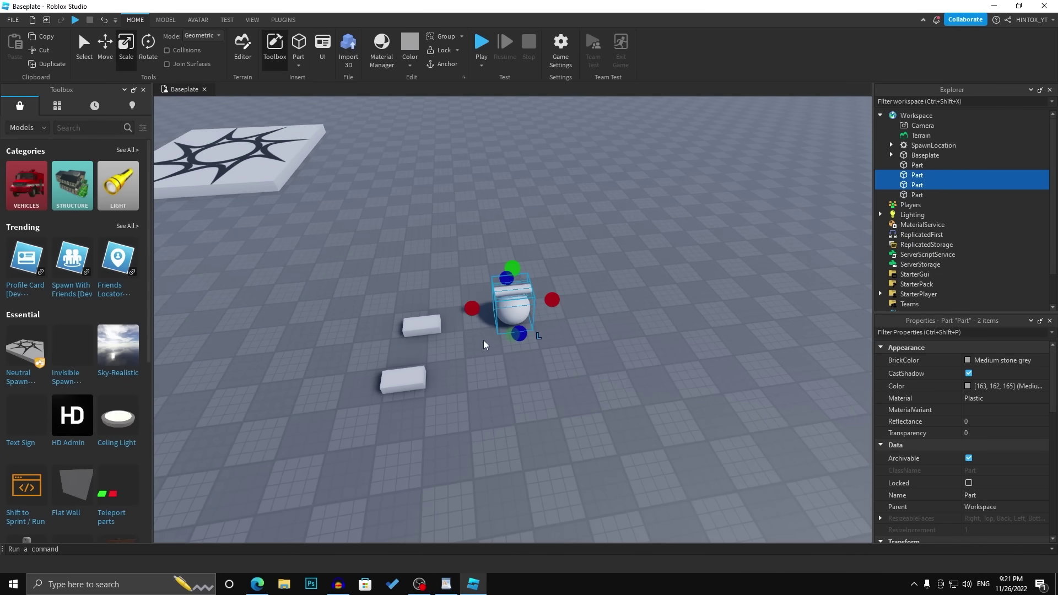
key("Delete")
left_click_drag(474, 380, 347, 402)
key("Delete")
Step: Scale the remaining block in width and depth into a large flat slab beside the spawn location
left_click(429, 334)
left_click_drag(430, 335, 449, 322)
scroll(439, 327, "down", 4)
scroll(442, 323, "up", 1)
scroll(444, 323, "down", 1)
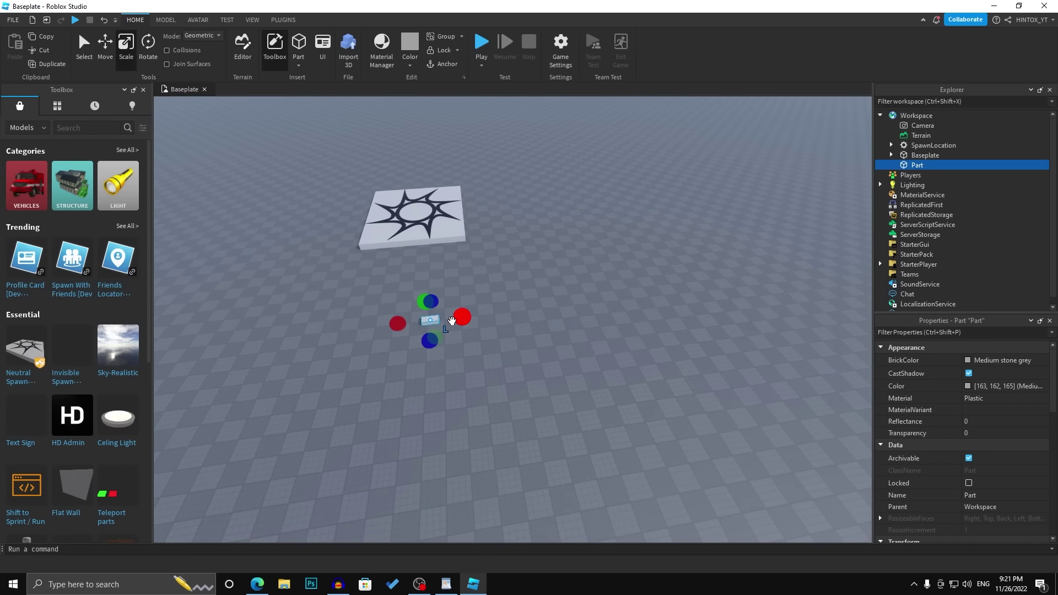
left_click_drag(452, 321, 584, 298)
left_click_drag(488, 333, 518, 454)
key("s")
left_click_drag(521, 402, 507, 357)
key("w")
key("a")
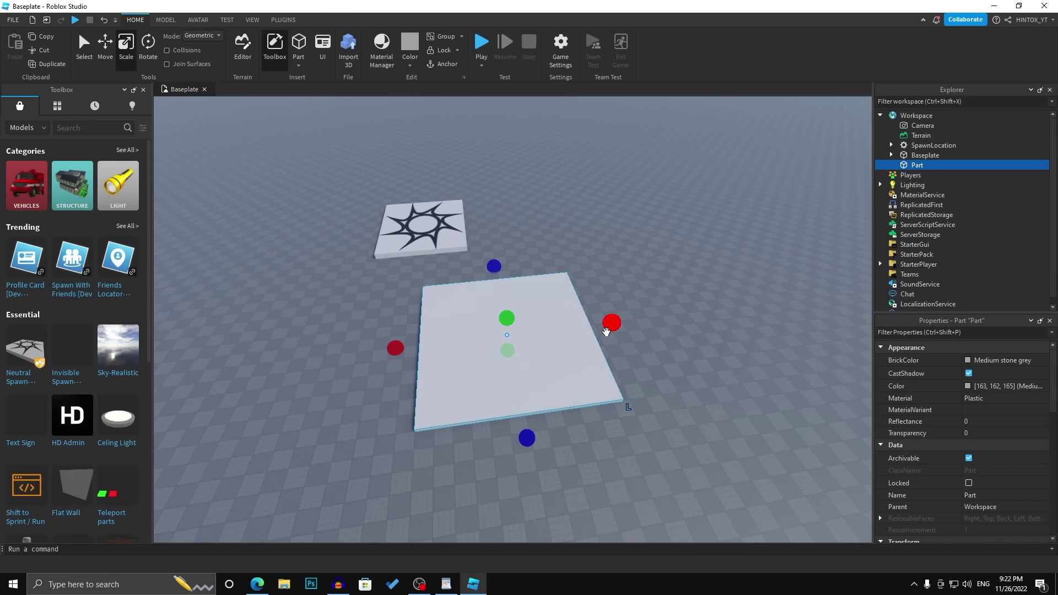
Step: Delete the large flat slab from the workspace
key("Delete")
right_click_drag(709, 300, 709, 299)
key("w")
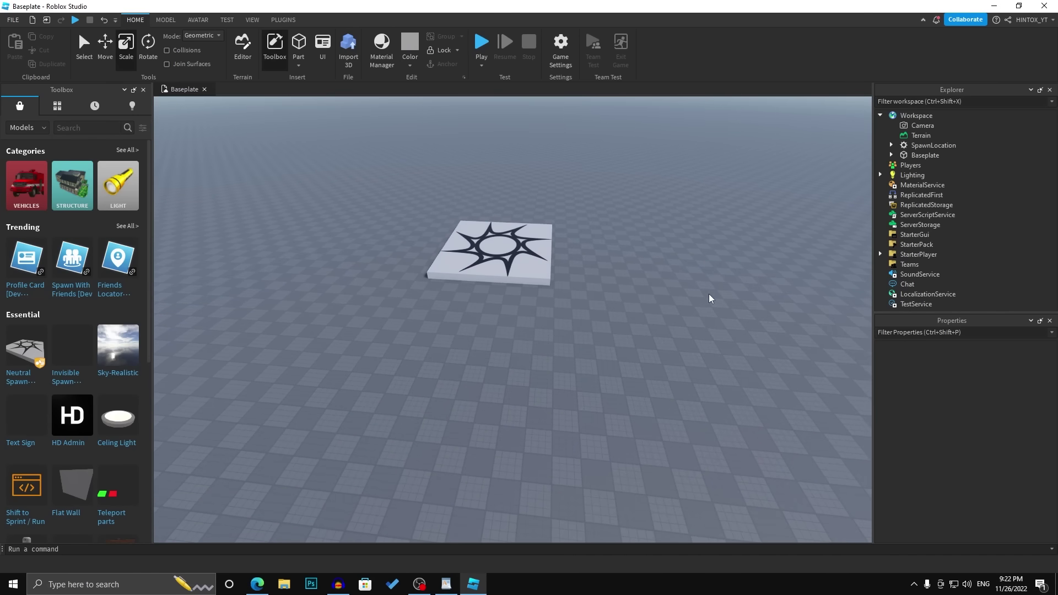
right_click_drag(617, 331, 617, 331)
scroll(617, 330, "up", 4)
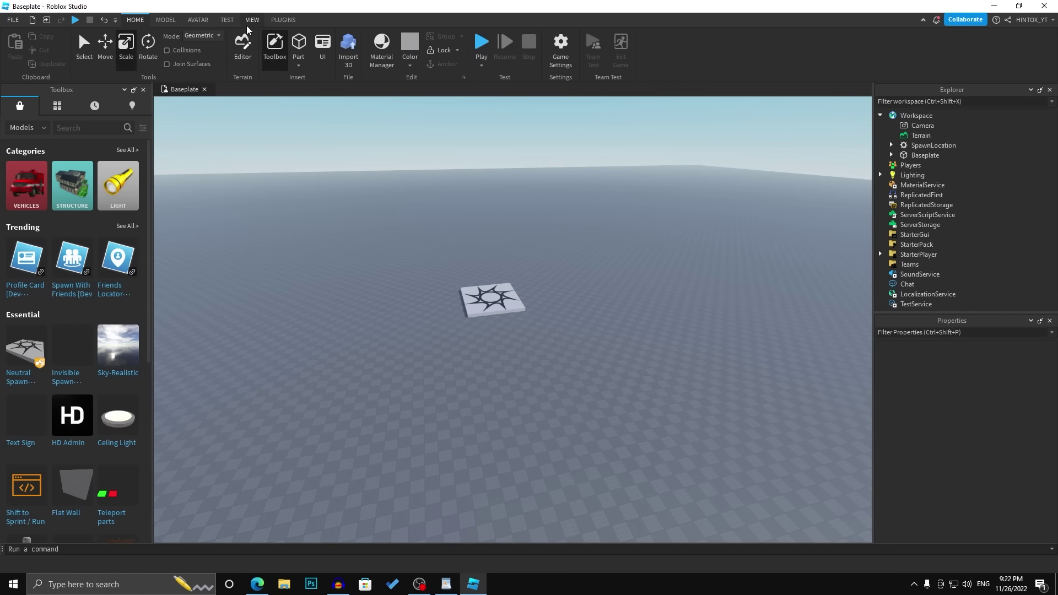
Step: Insert the Sword model from the Toolbox into the scene without putting it into the StarterPack
left_click(262, 21)
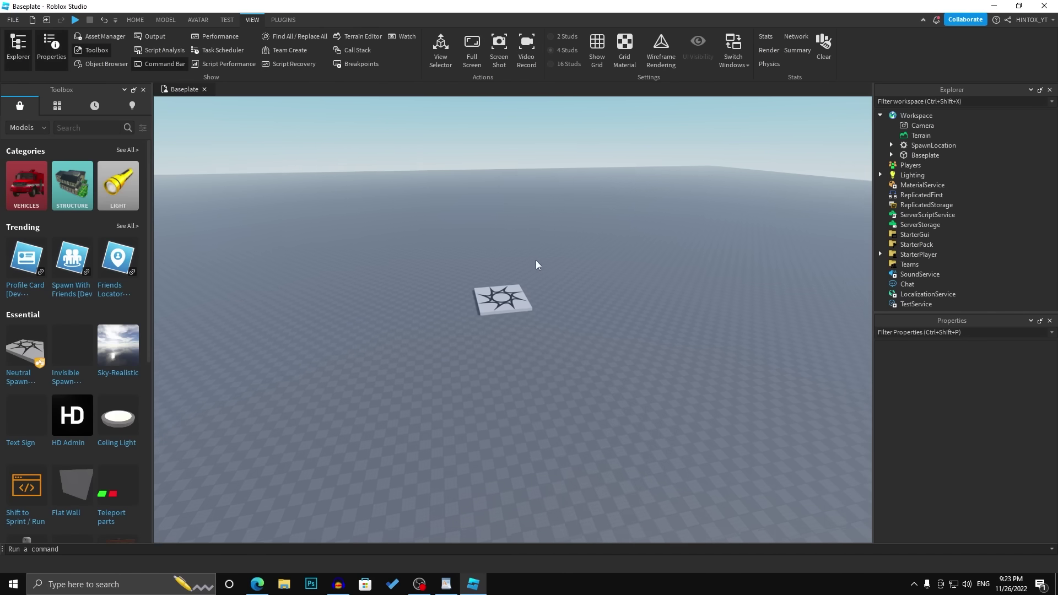
key("s")
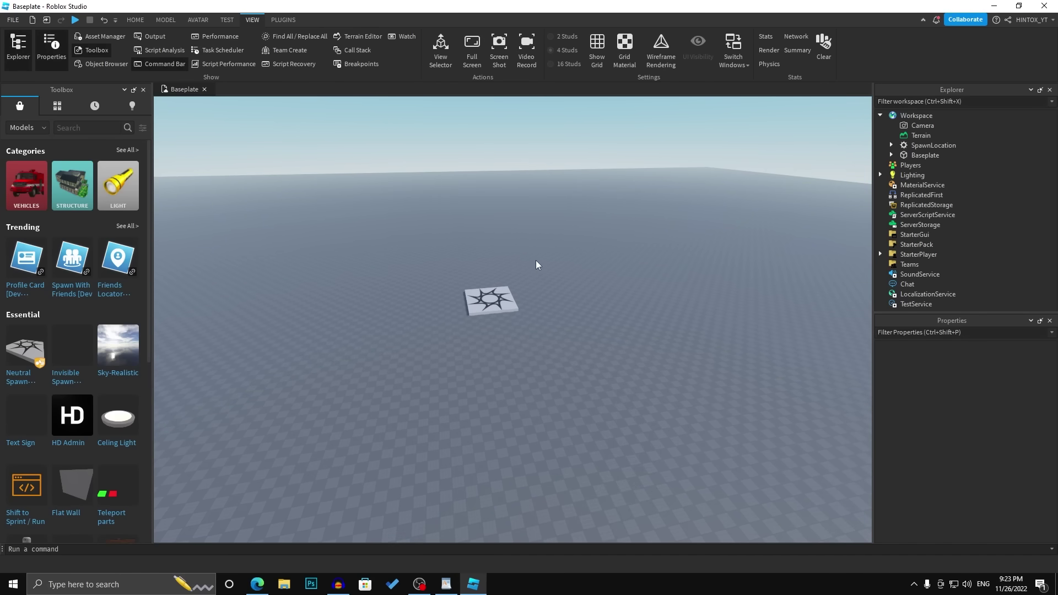
scroll(64, 233, "down", 4)
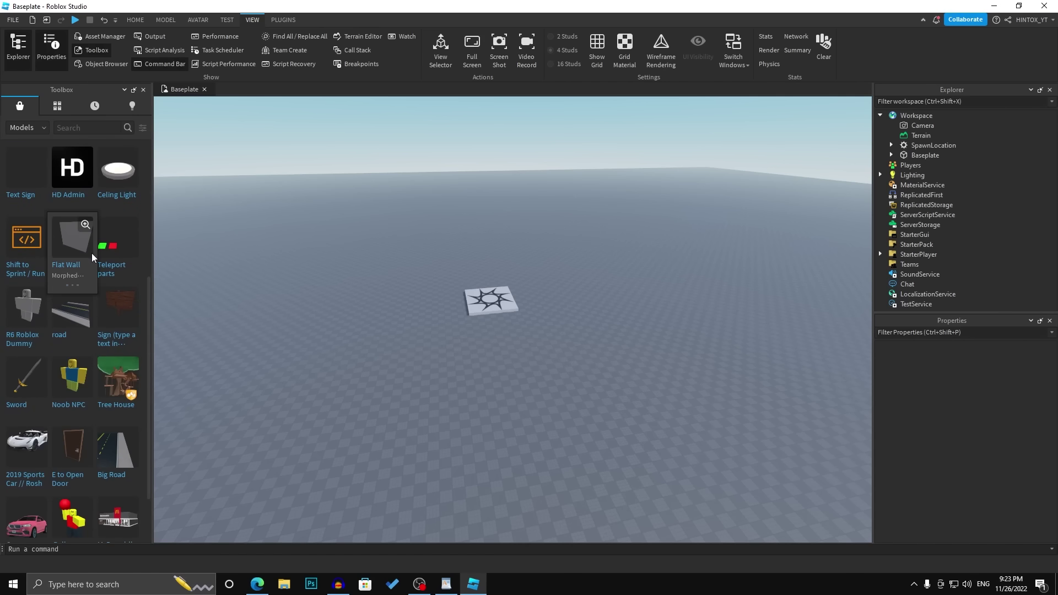
left_click_drag(25, 386, 528, 365)
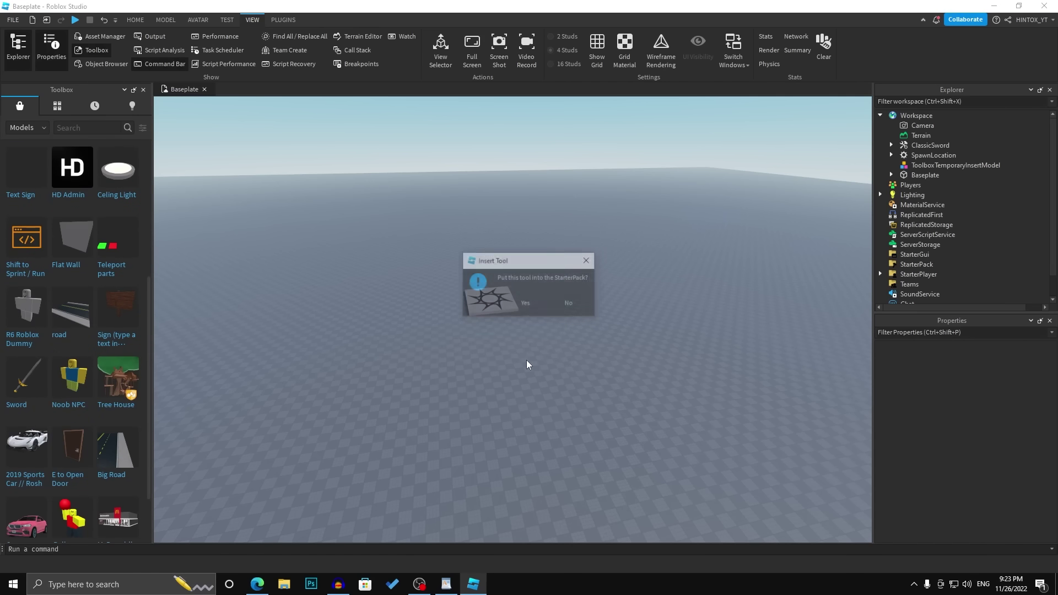
left_click(568, 305)
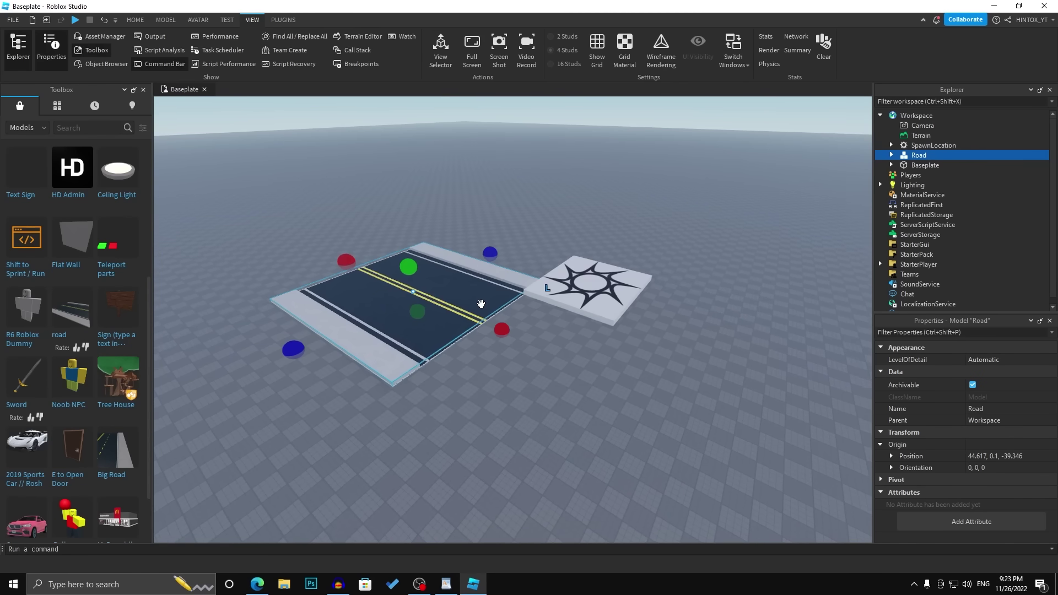
Step: Delete the Road model from the workspace and browse the Toolbox models
key("Delete")
scroll(117, 259, "up", 5)
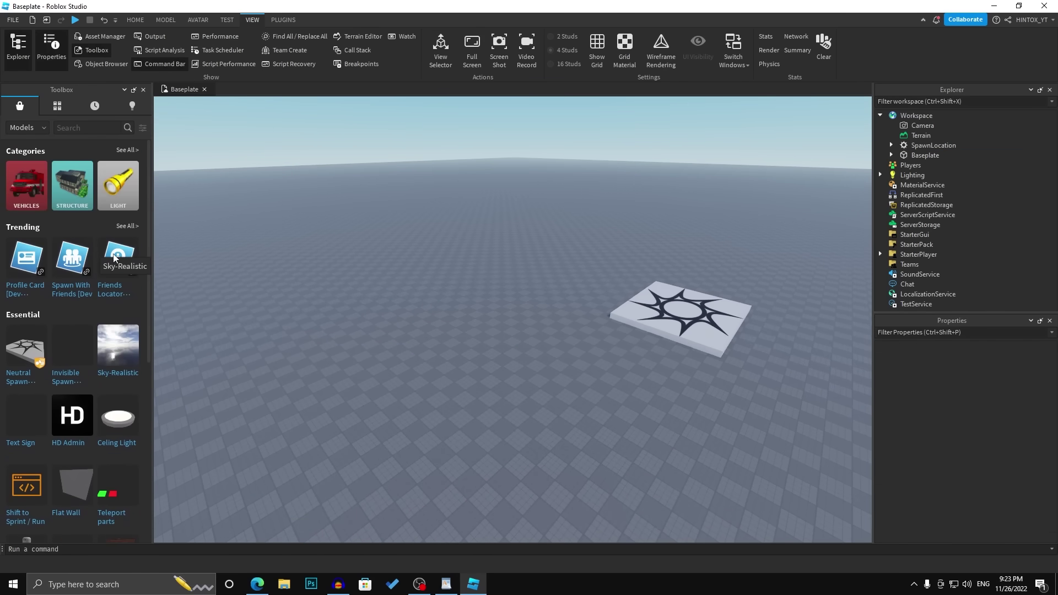
scroll(481, 386, "down", 5)
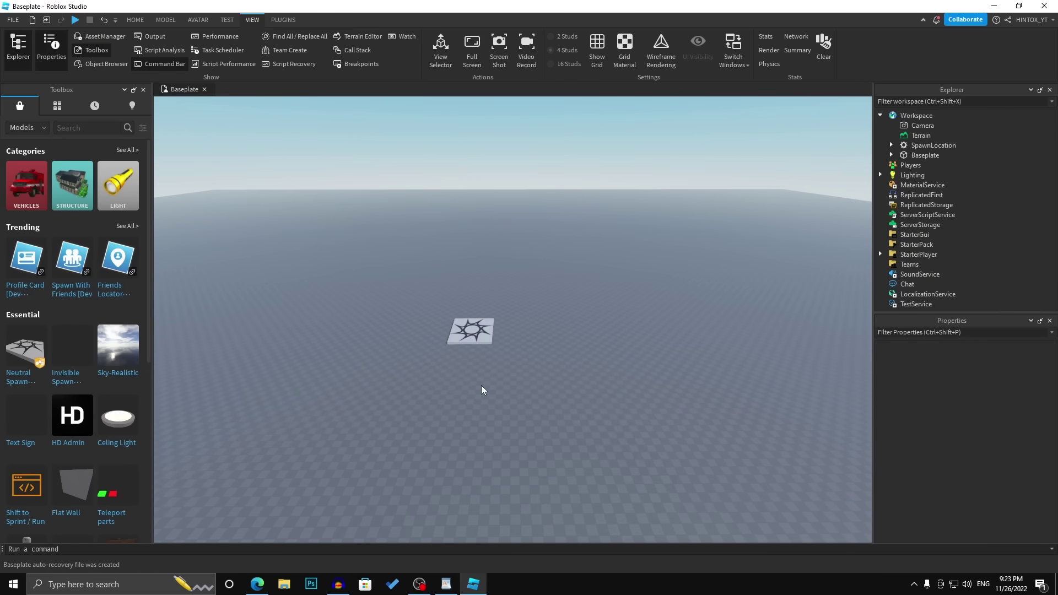
Step: Insert the Celing Light model from the Toolbox into the scene and delete it again
mouse_move(135, 365)
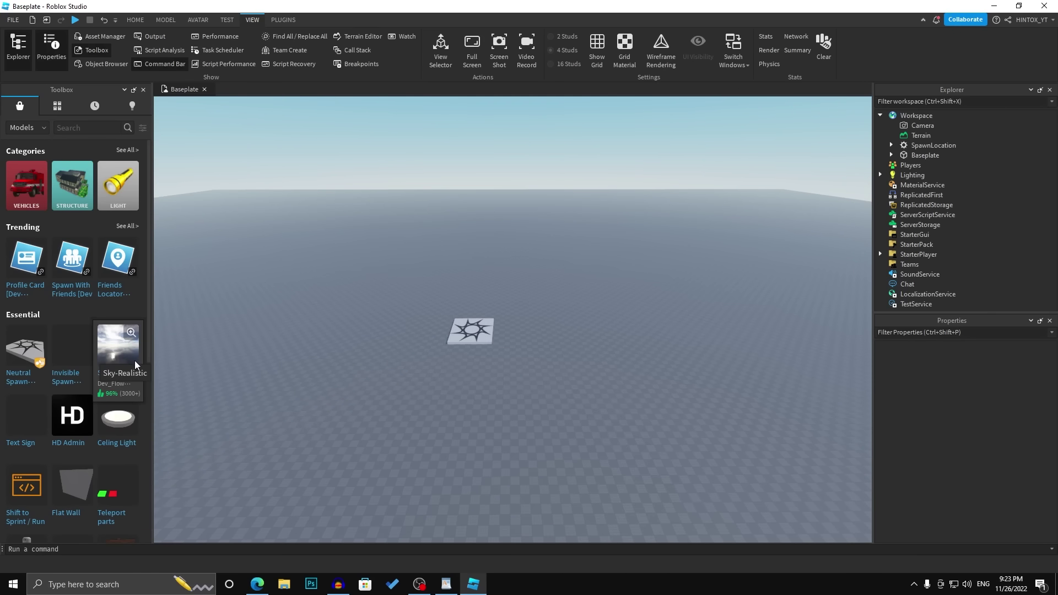
scroll(113, 314, "down", 3)
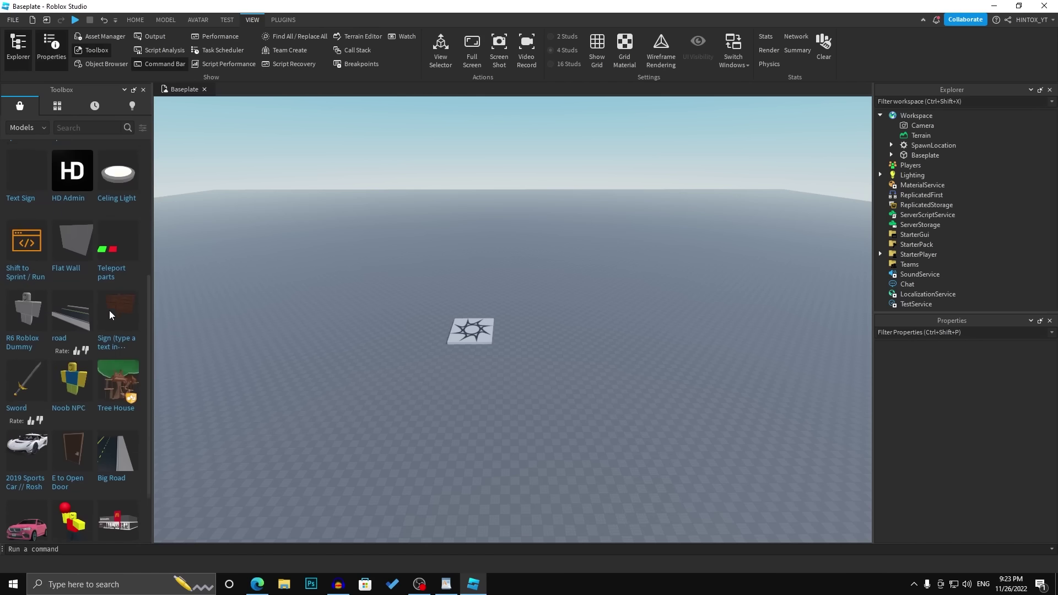
scroll(110, 315, "up", 3)
mouse_move(117, 421)
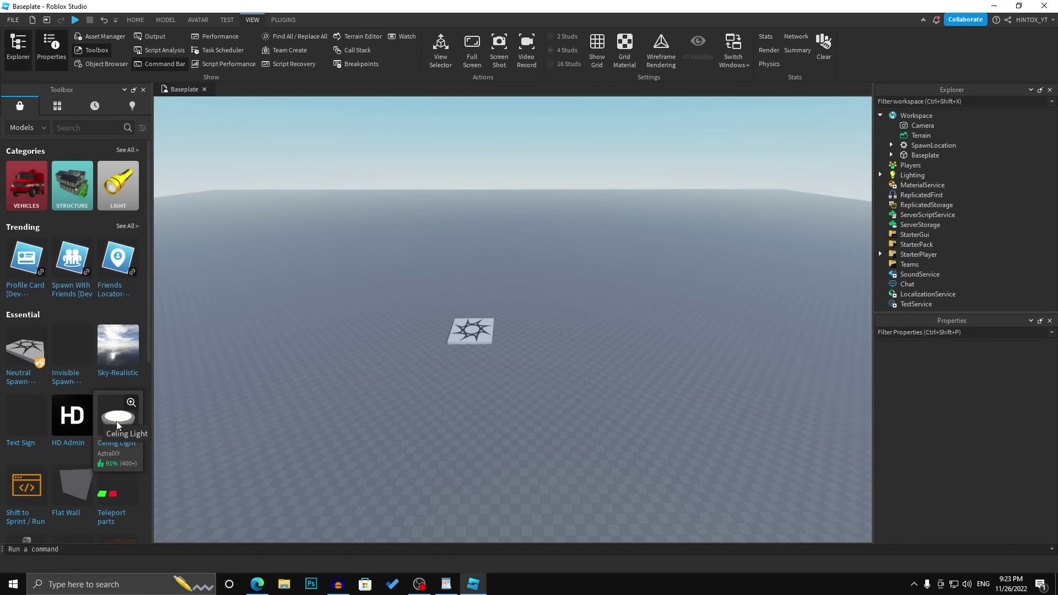
left_click(117, 422)
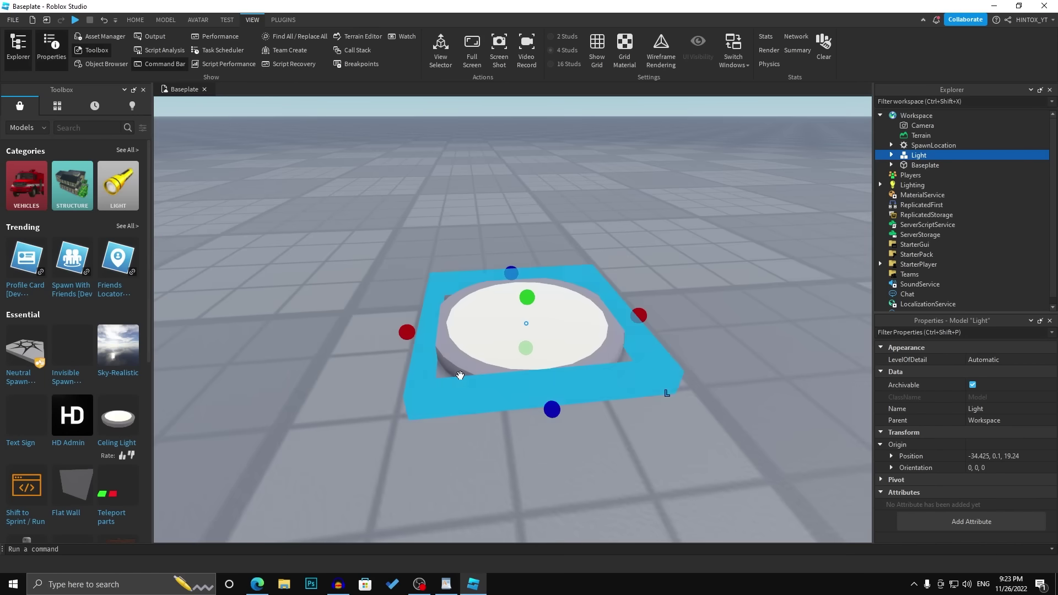
scroll(518, 343, "down", 5)
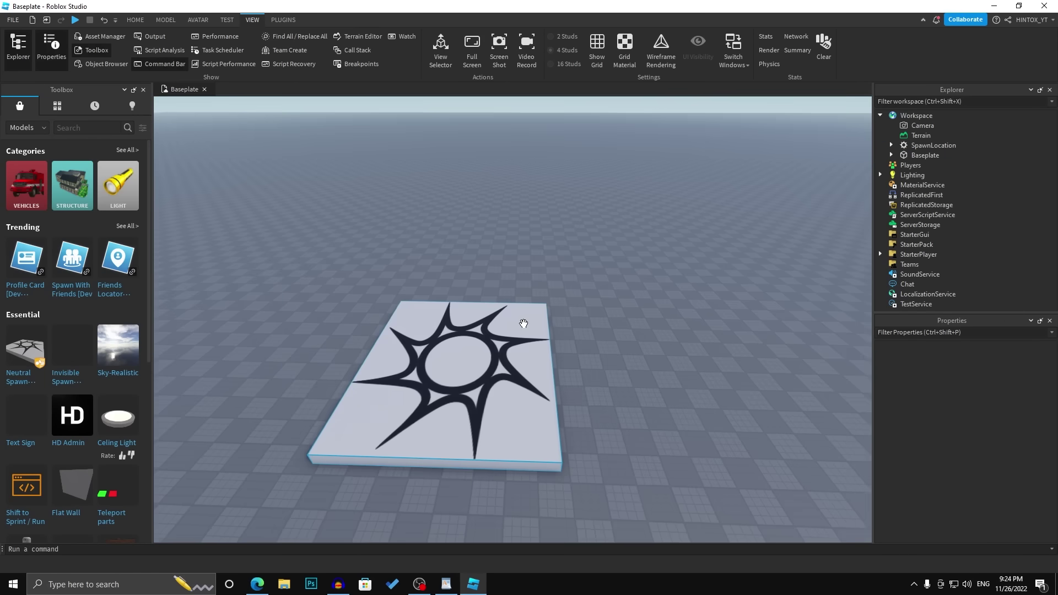
scroll(523, 325, "down", 10)
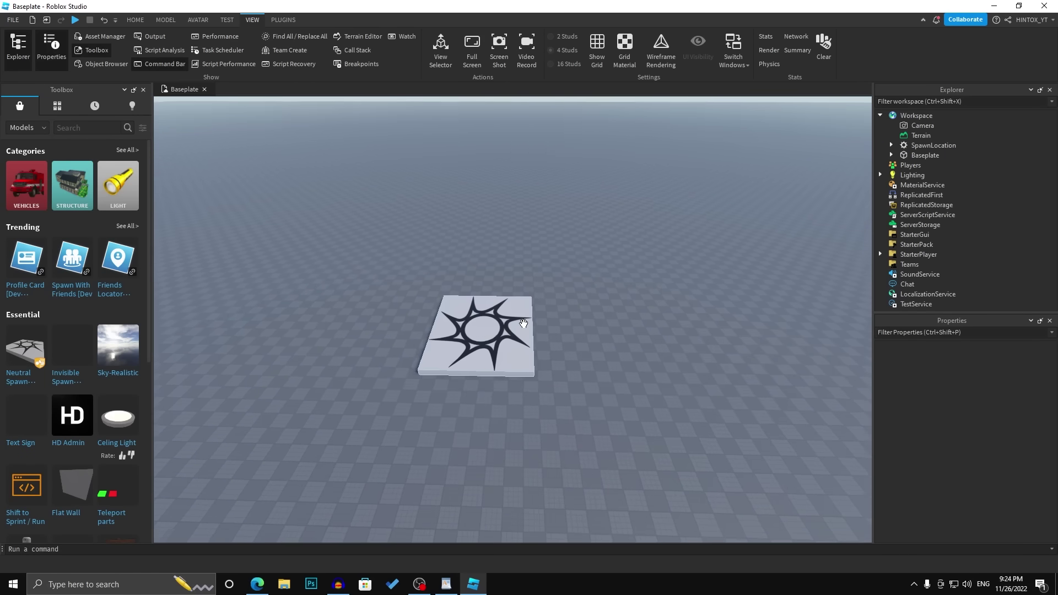
right_click_drag(524, 325, 524, 323)
scroll(524, 324, "up", 3)
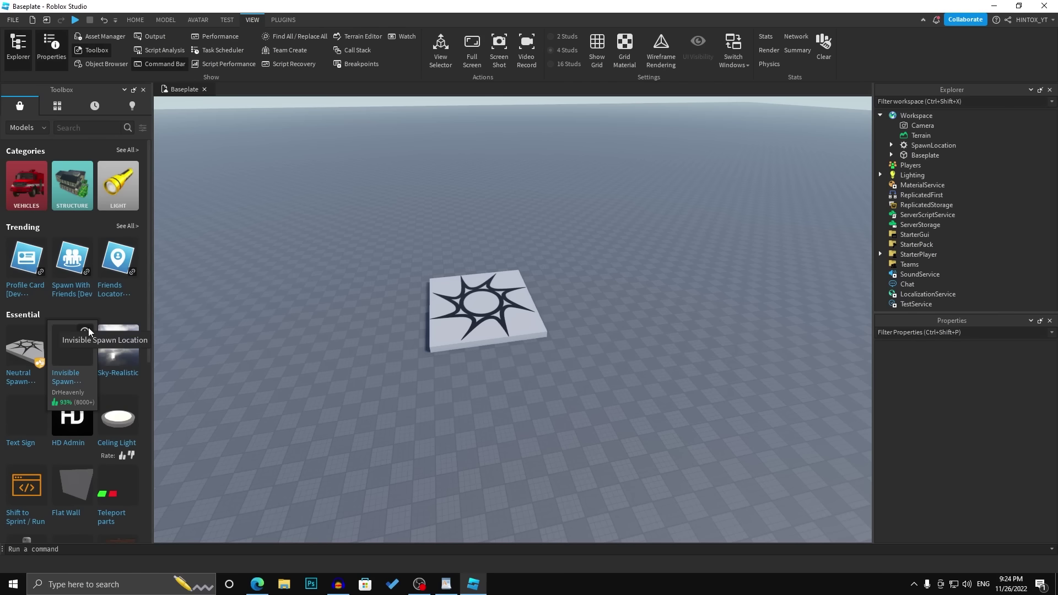
Step: Browse the Toolbox models, switch the asset category to Meshes and look through the available meshes
scroll(69, 309, "down", 5)
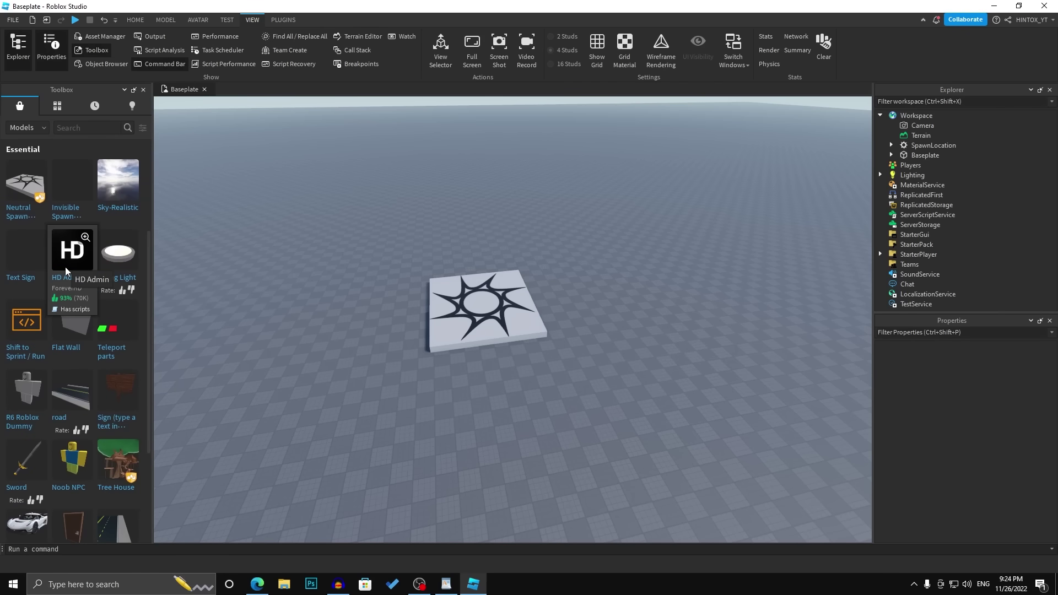
scroll(101, 270, "down", 3)
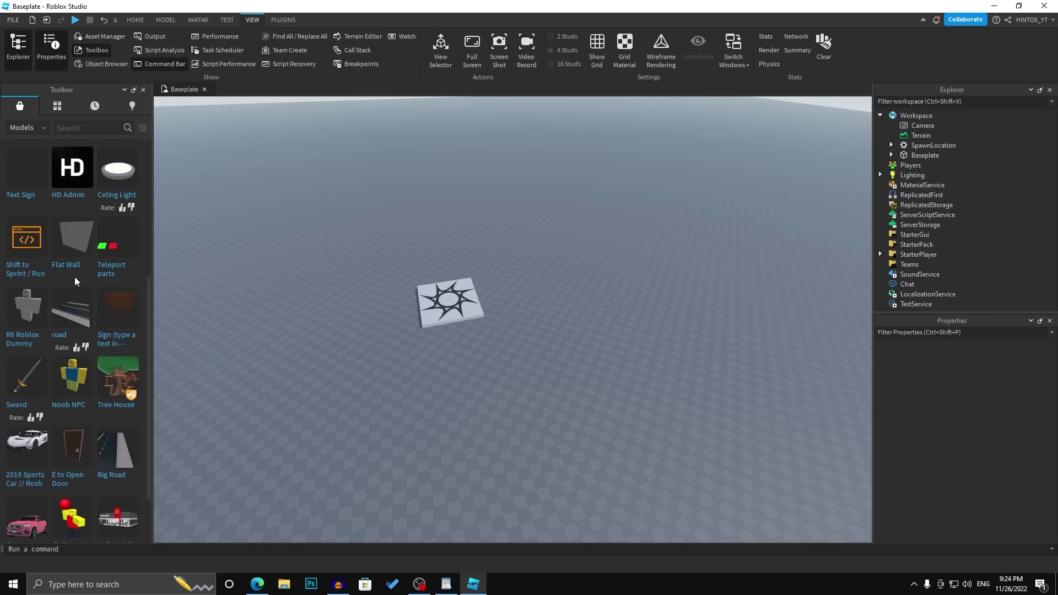
mouse_move(85, 262)
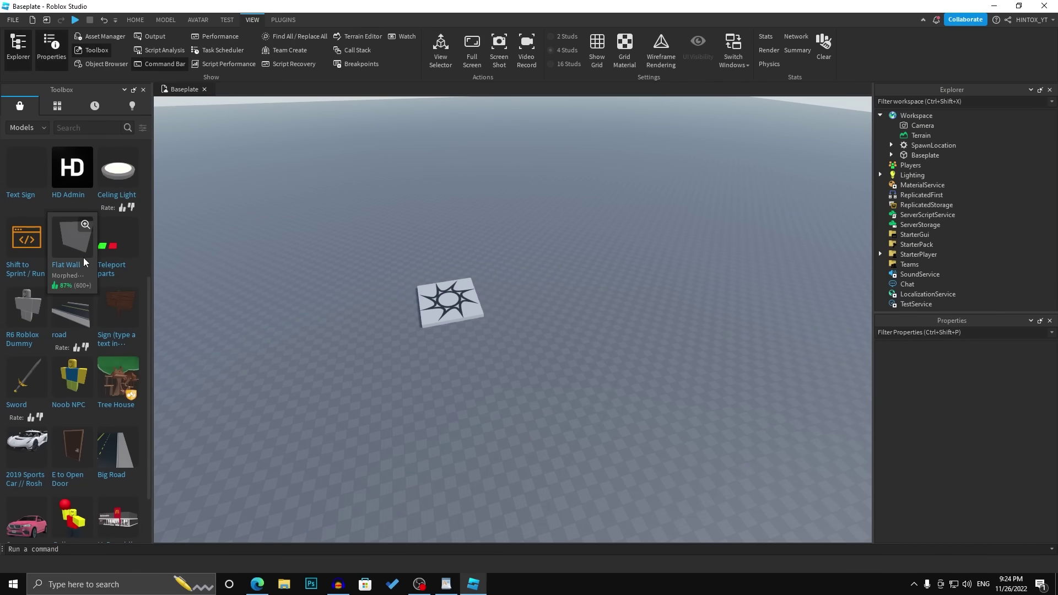
left_click(35, 133)
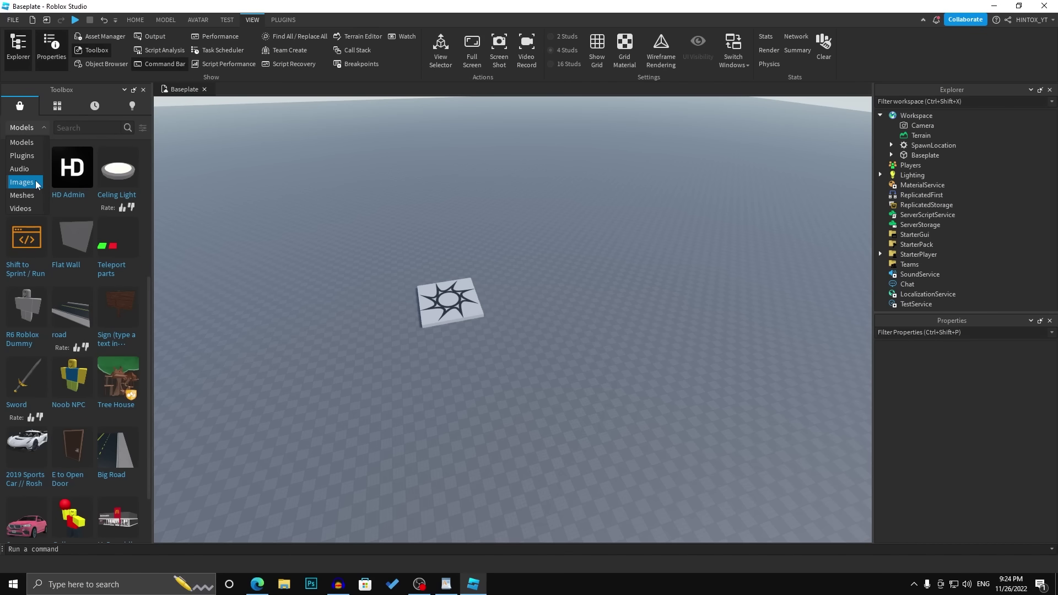
left_click(33, 196)
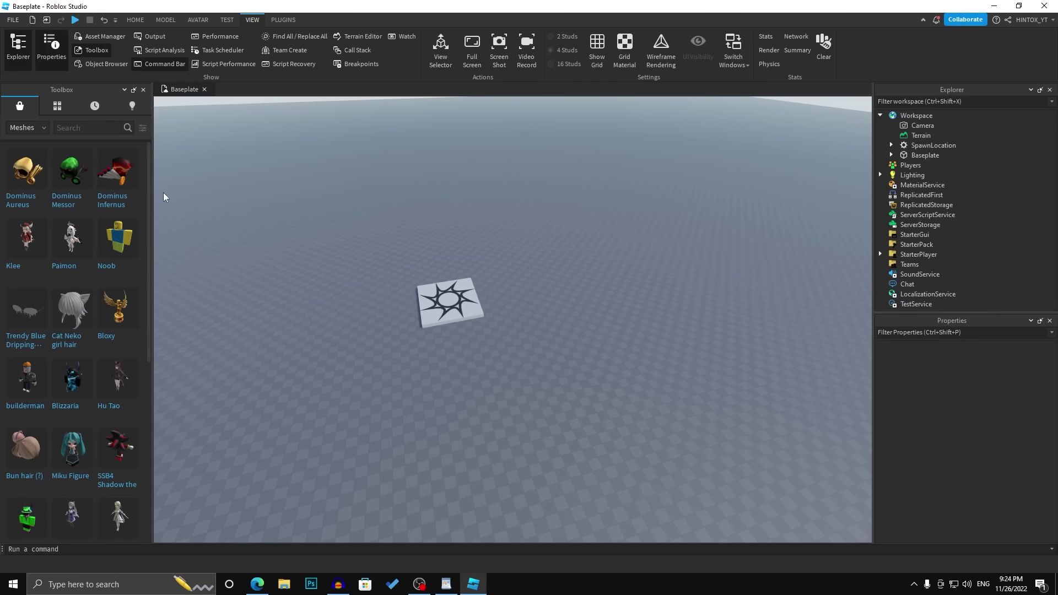
scroll(117, 230, "down", 6)
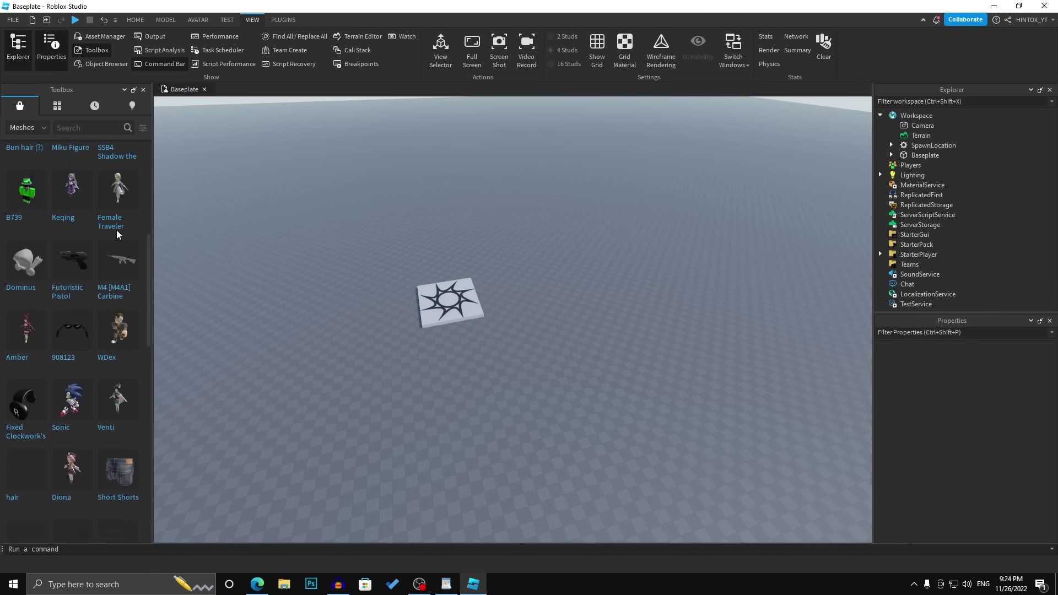
Step: View the Videos and Plugins asset categories in the Toolbox and return it to Models
left_click(27, 127)
left_click(31, 197)
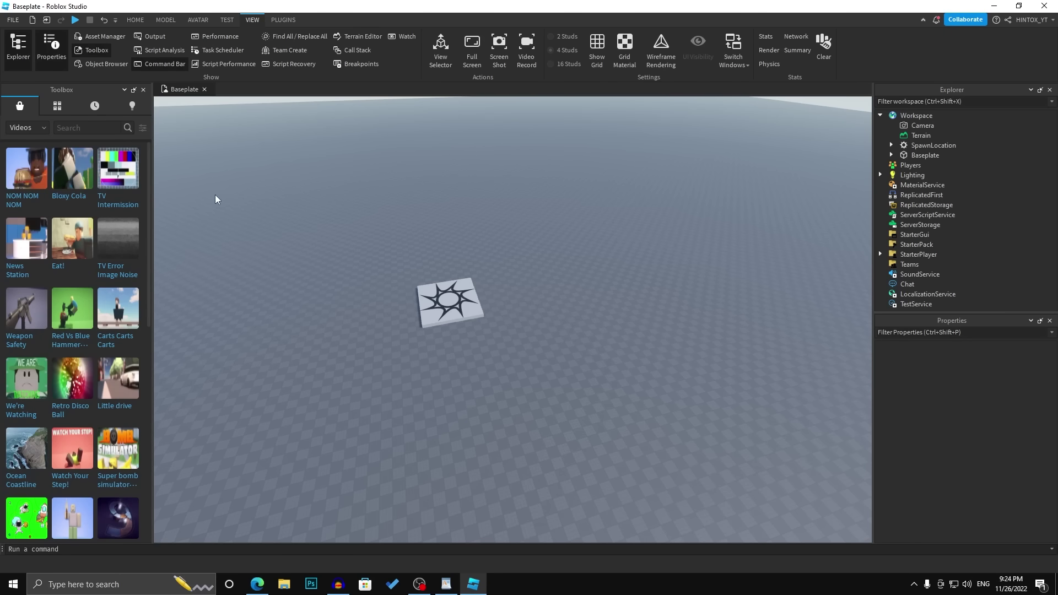
left_click(28, 128)
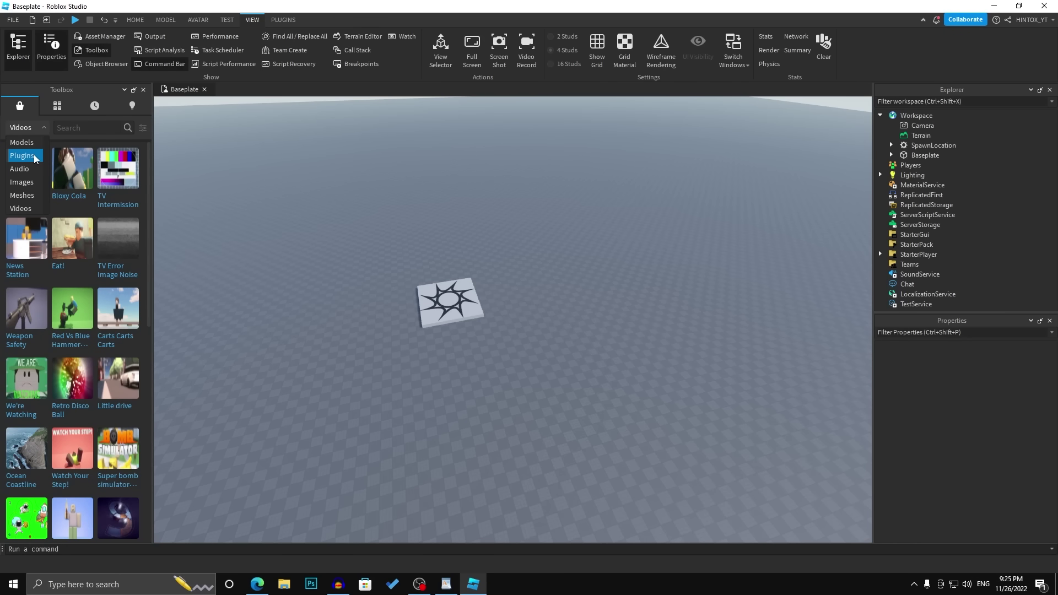
left_click(34, 156)
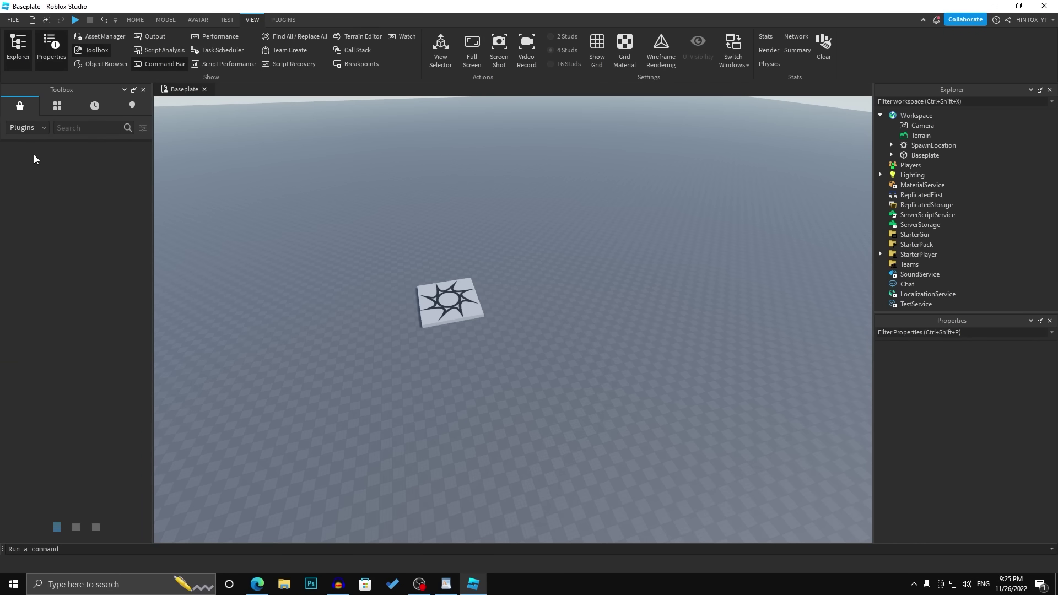
left_click(36, 127)
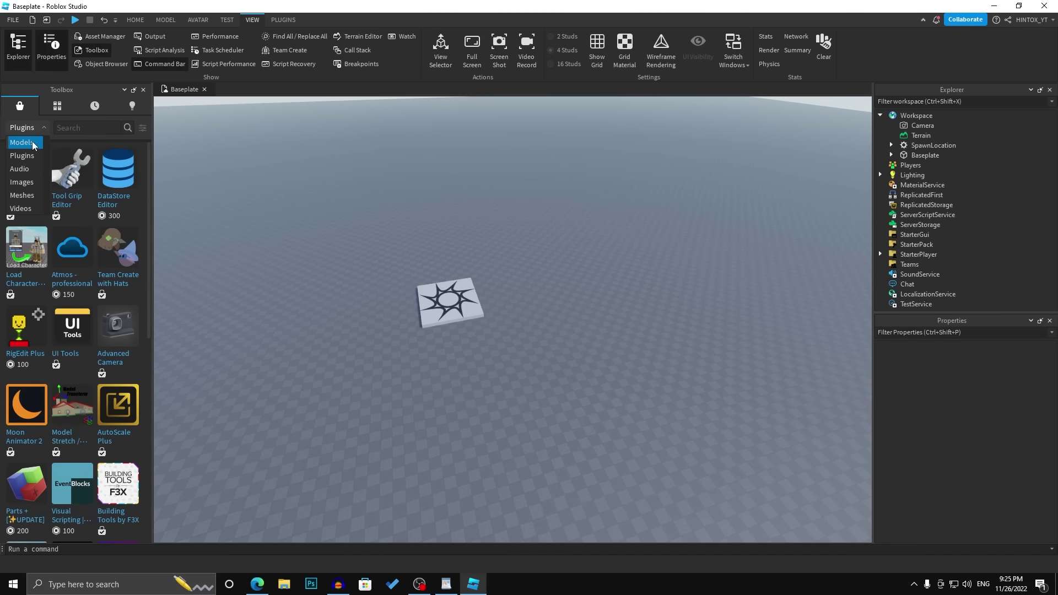
left_click(22, 143)
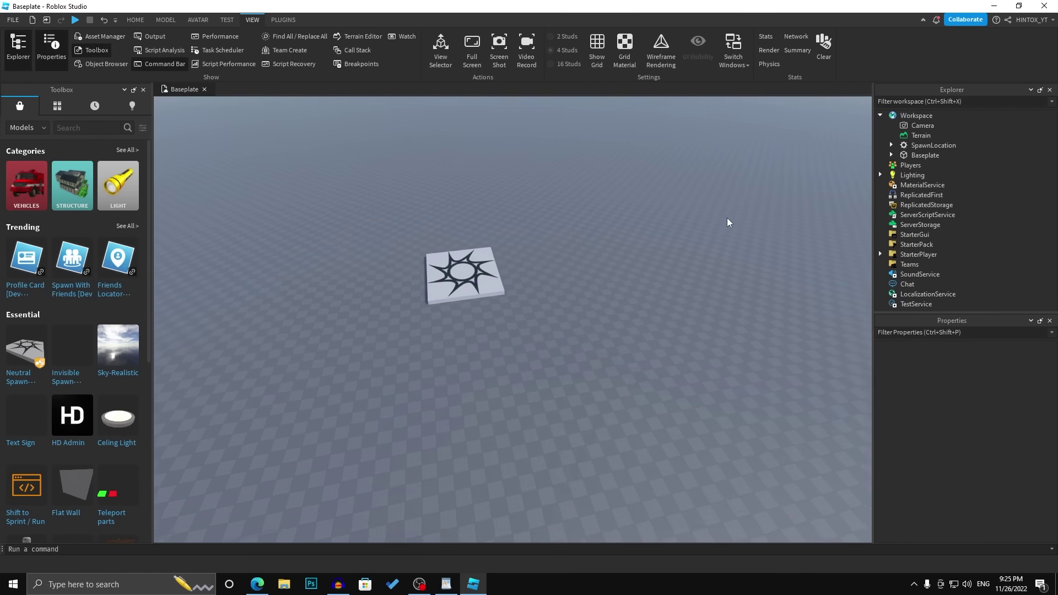
Step: Select the Workspace in the Explorer to view its properties
key("s")
left_click(916, 115)
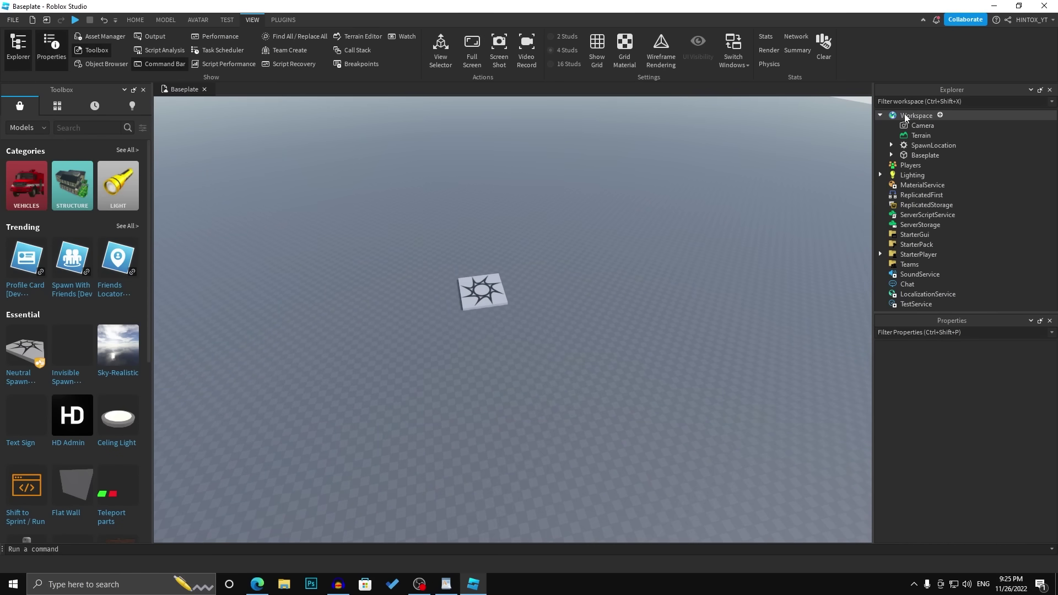
scroll(657, 244, "down", 1)
right_click_drag(657, 244, 653, 230)
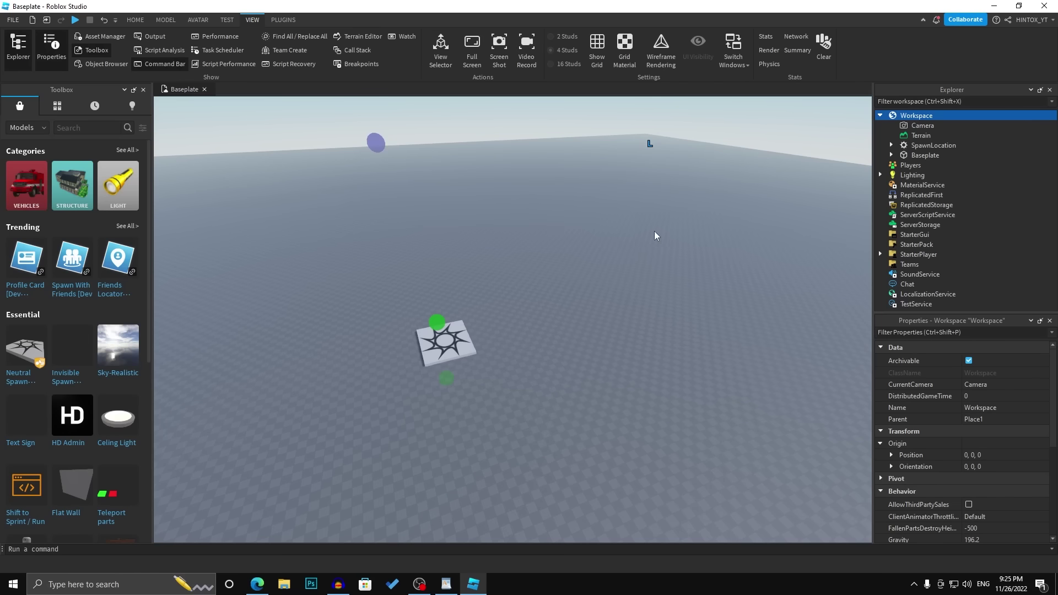
Step: Select the Camera in the Workspace and fly around the scene to examine how its position and orientation respond
left_click(918, 127)
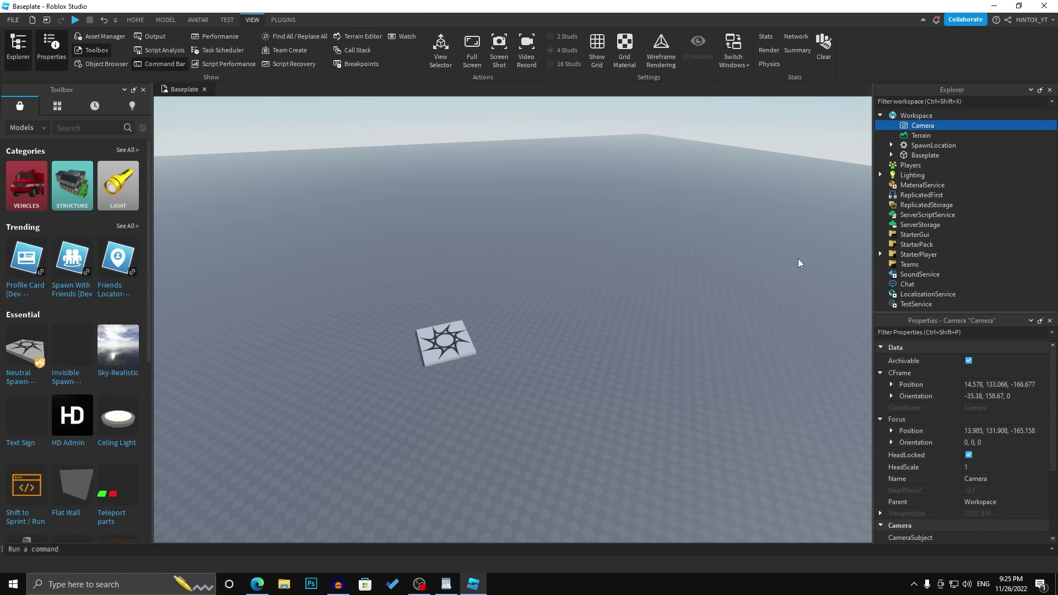
right_click_drag(669, 268, 669, 267)
key("a")
key("w")
key("a")
key("s")
key("w")
key("s")
key("d")
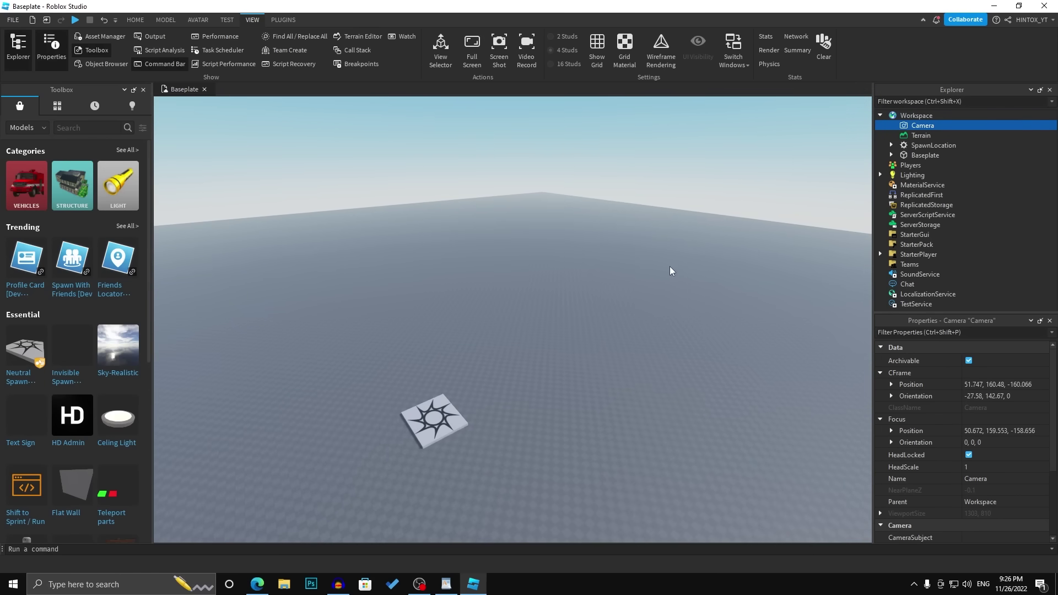
Step: Select the SpawnLocation in the Explorer and view it up close in the scene
left_click(925, 147)
right_click_drag(624, 252, 623, 253)
scroll(543, 292, "up", 6)
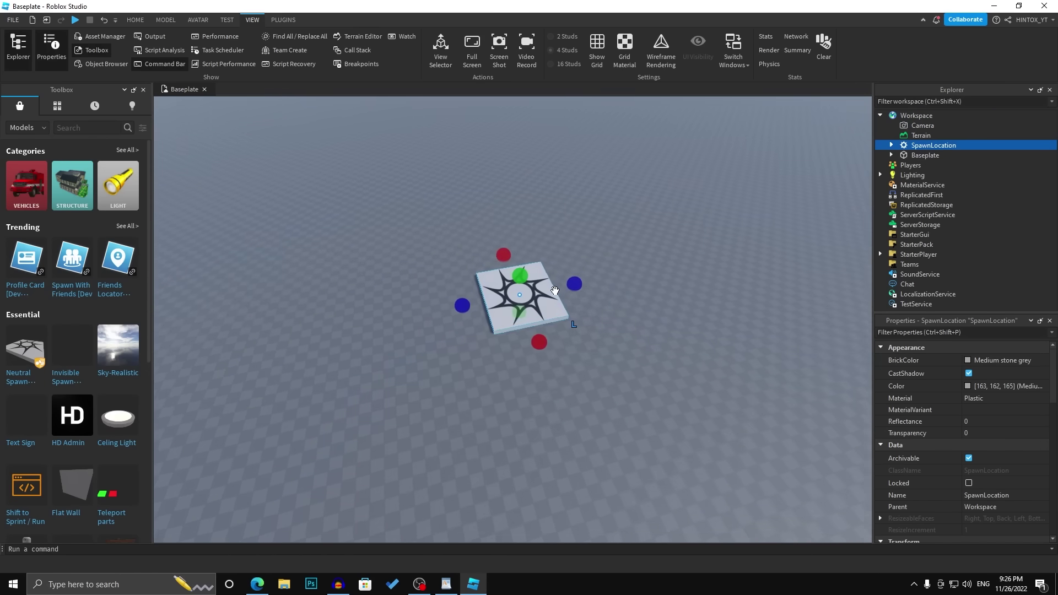
right_click_drag(543, 292, 542, 292)
Step: Select the Baseplate and ServerScriptService in the Explorer to view their properties
left_click(915, 159)
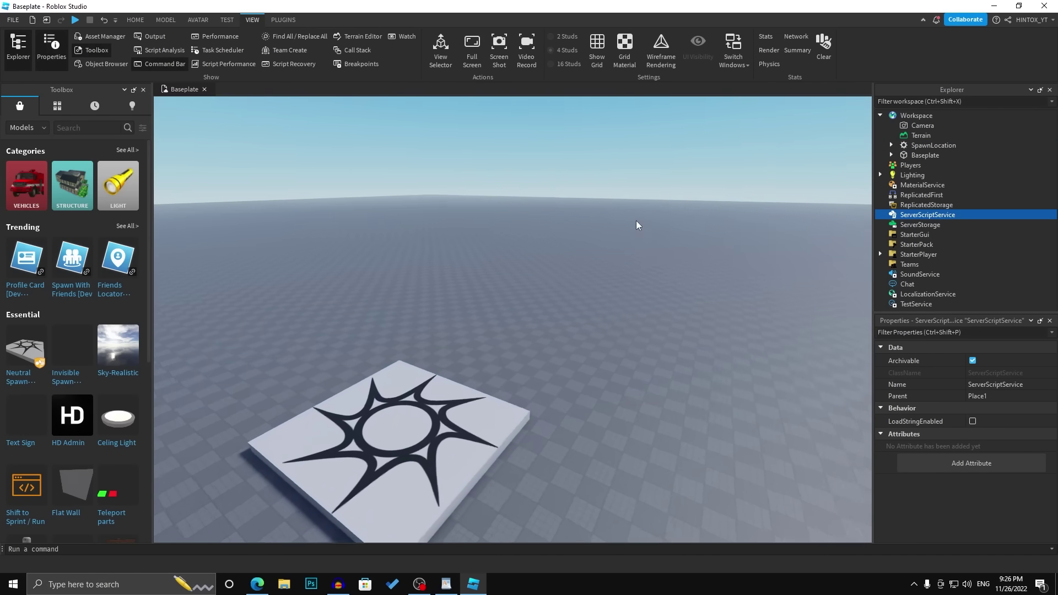
scroll(636, 221, "up", 3)
scroll(636, 221, "down", 5)
right_click_drag(636, 221, 636, 221)
left_click(636, 221)
scroll(636, 220, "down", 3)
Step: Collapse the Workspace tree and examine the Players and Lighting services in the Explorer
left_click(881, 115)
left_click(910, 125)
right_click_drag(822, 194, 818, 194)
key("s")
key("d")
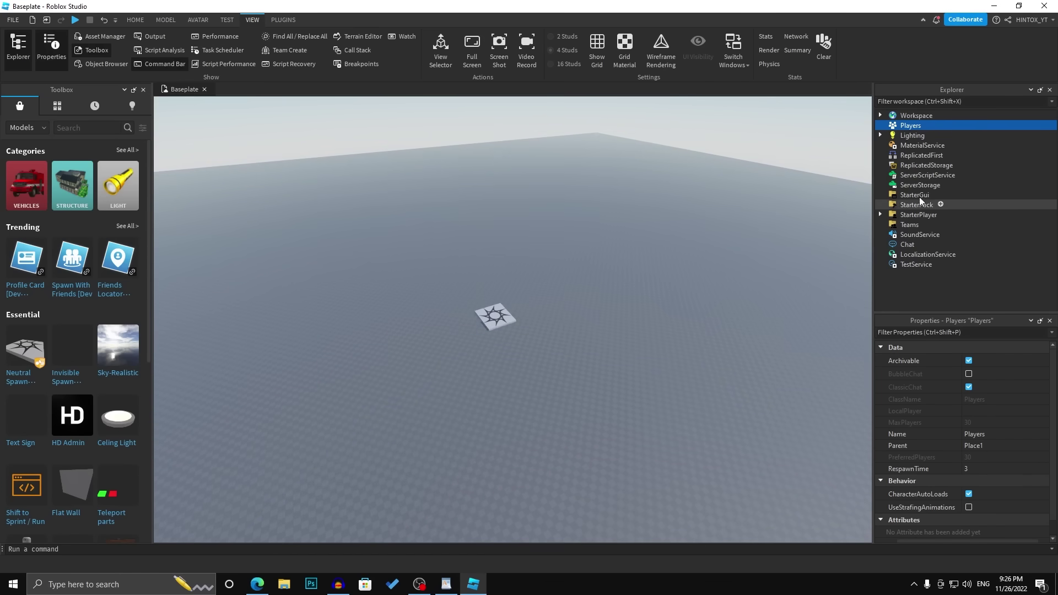
left_click(904, 135)
left_click(880, 135)
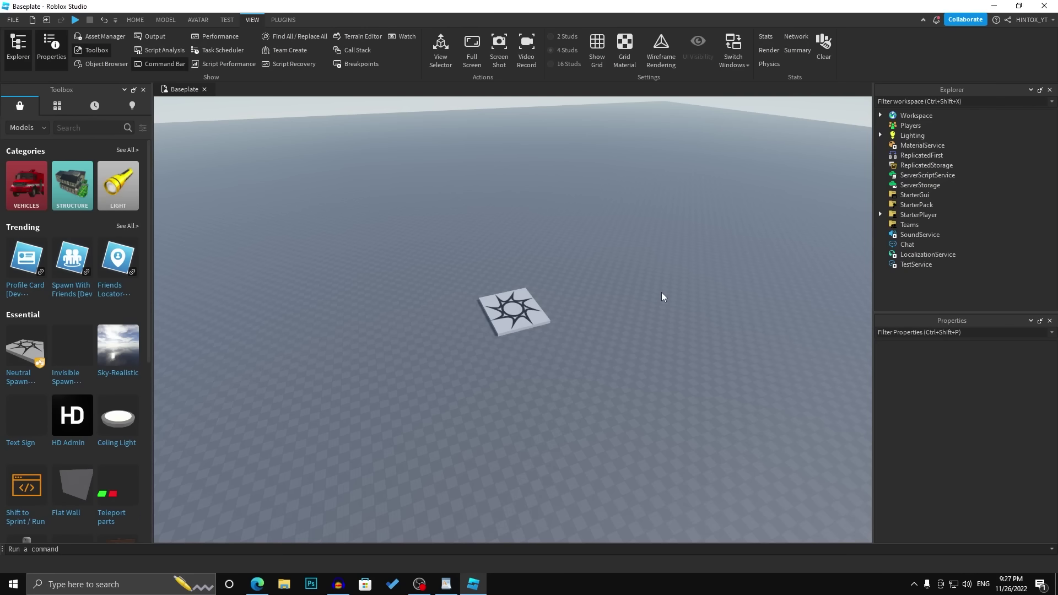
Step: Select the spawn location in the scene and set its BrickColor to Ghost grey
left_click(516, 310)
key("f")
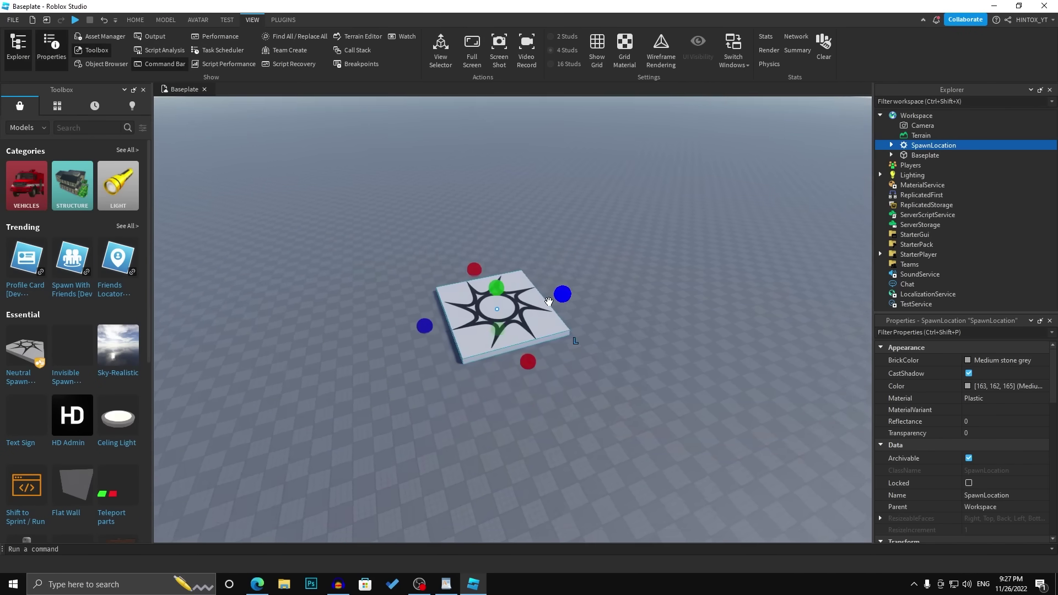
right_click_drag(550, 305, 550, 305)
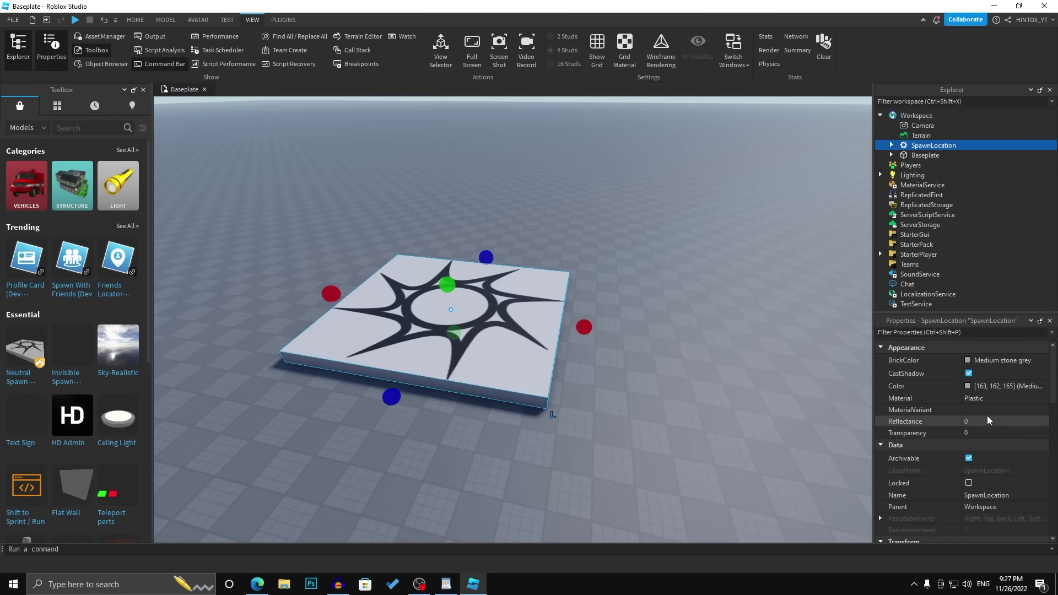
left_click(989, 360)
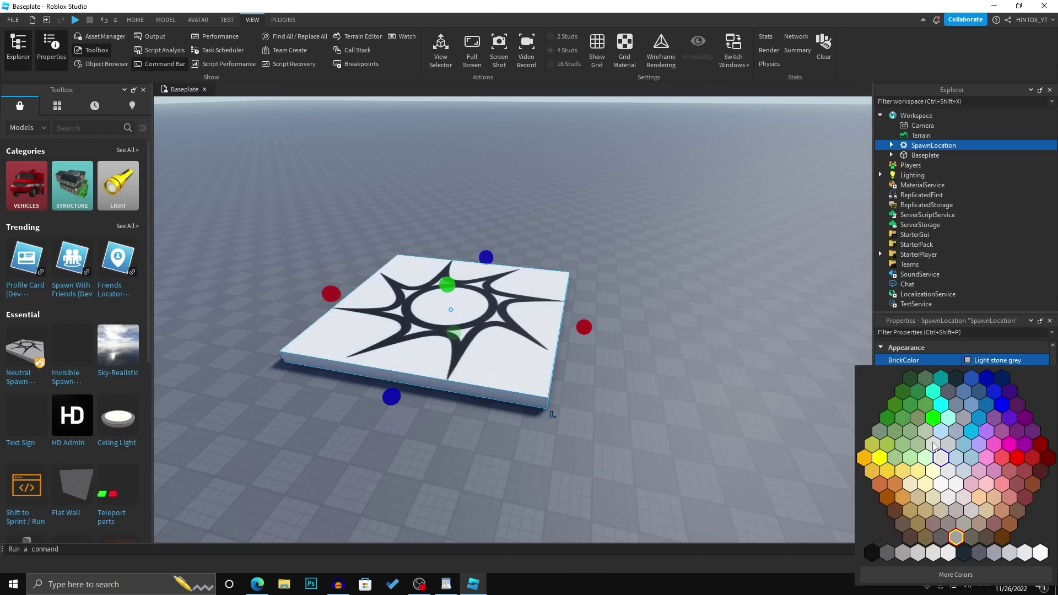
left_click(939, 453)
scroll(1001, 398, "down", 1)
Step: Set the spawn location's Reflectance to 0.85
left_click(1001, 398)
mouse_move(1003, 396)
left_mouse_down()
mouse_move(1024, 395)
mouse_move(999, 396)
mouse_move(1008, 382)
mouse_move(1039, 383)
mouse_move(1021, 384)
left_mouse_up()
left_click(1001, 384)
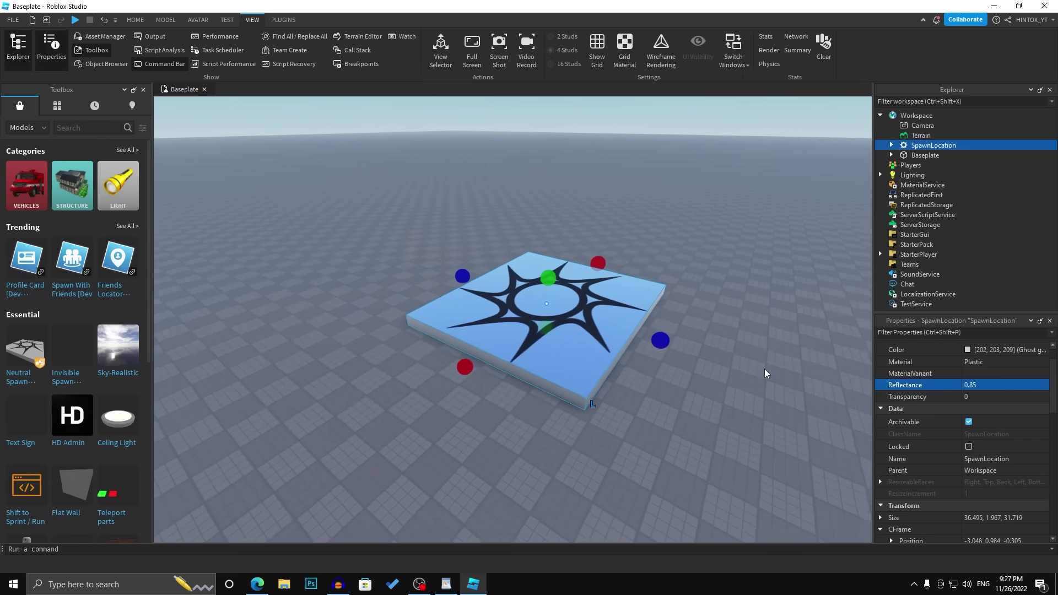
Step: Look through the spawn location's Transform, Behavior, Collision and Part properties
right_click_drag(765, 369, 769, 368)
scroll(1016, 348, "down", 3)
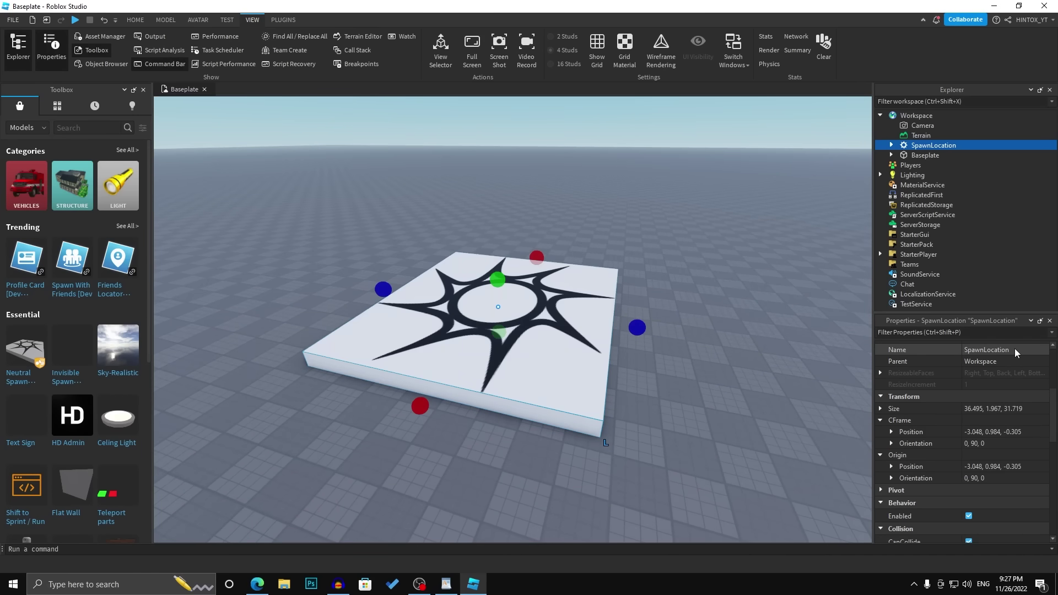
scroll(974, 379, "down", 2)
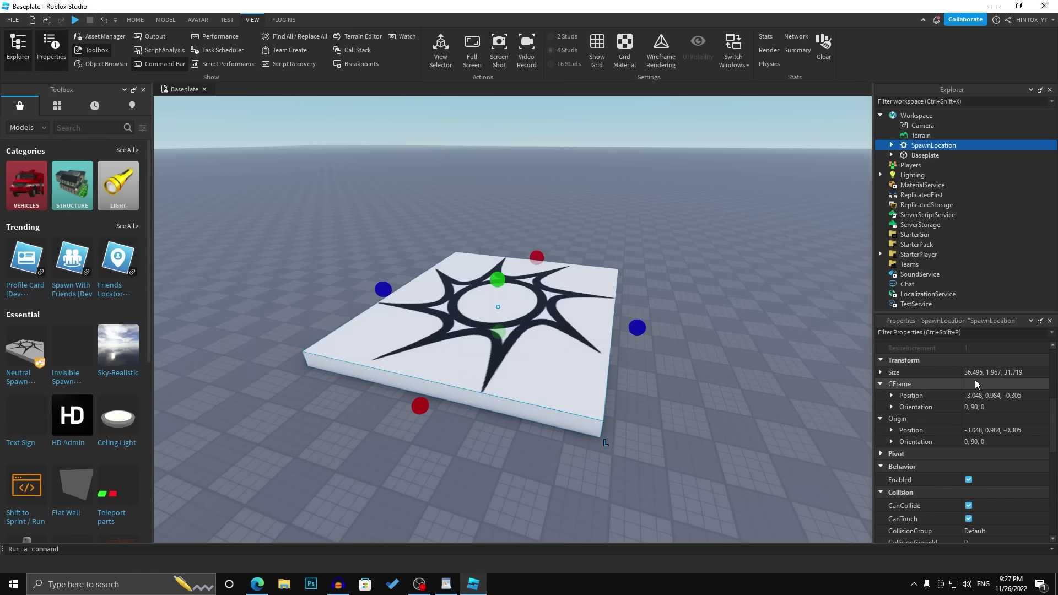
scroll(978, 396, "down", 5)
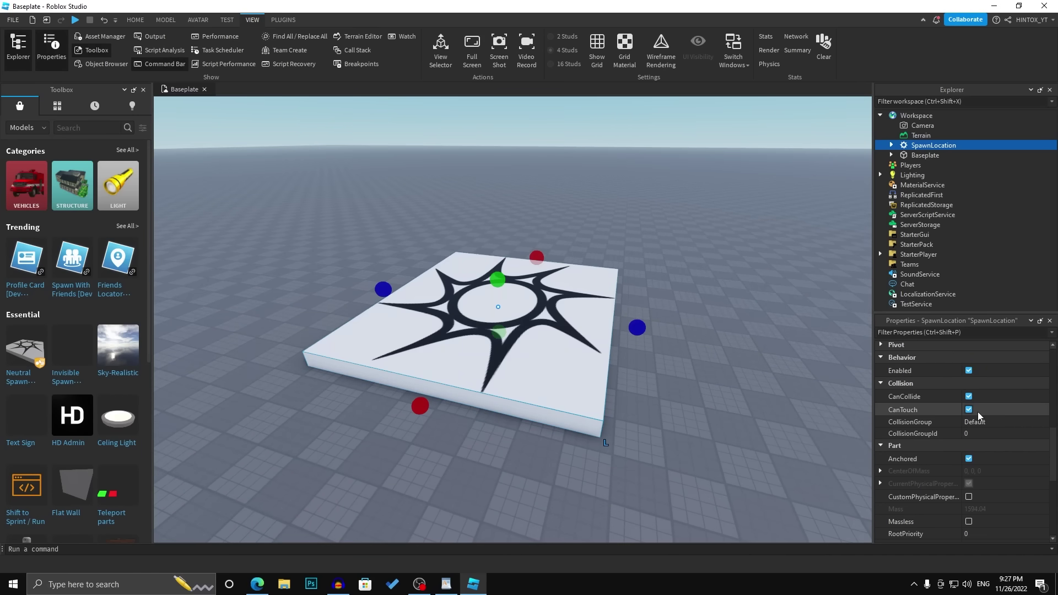
Step: Collapse the Workspace tree and select Players to examine its respawn and behavior properties
left_click(881, 115)
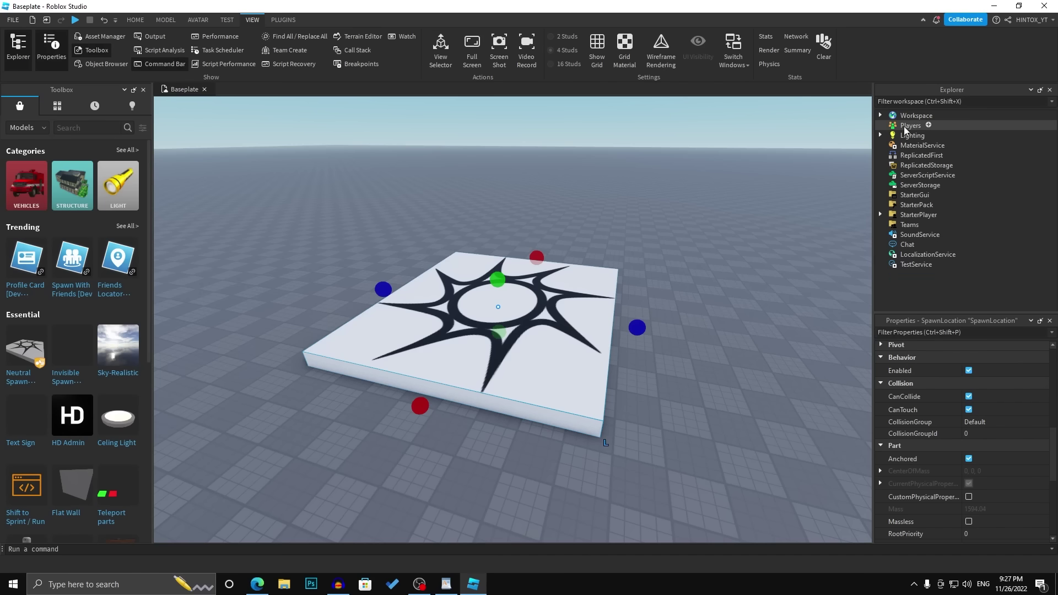
left_click(904, 126)
scroll(1004, 408, "down", 1)
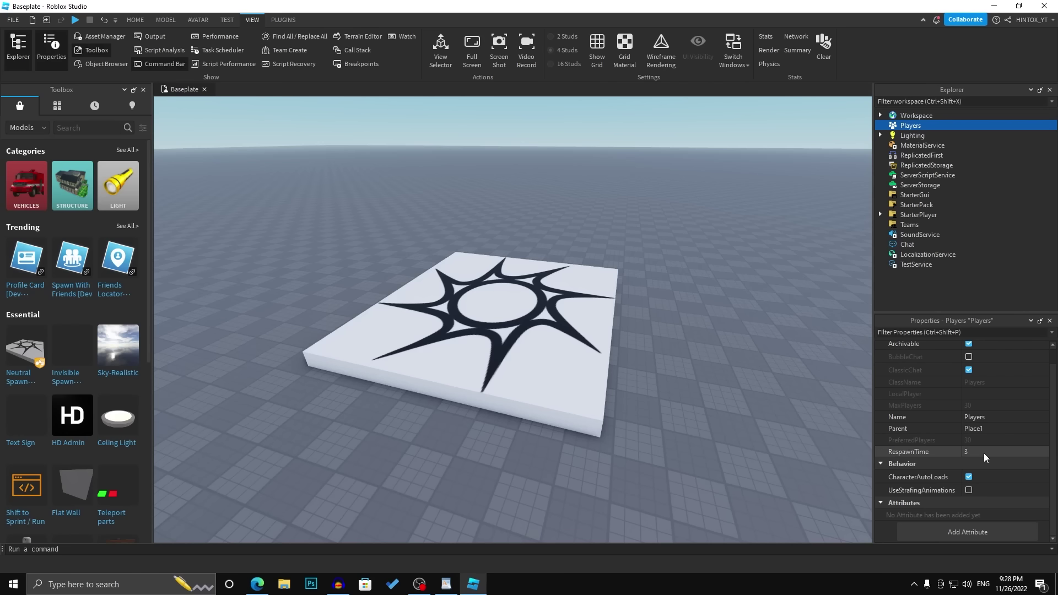
Step: Delete the spawn location from the baseplate scene
left_click(601, 197)
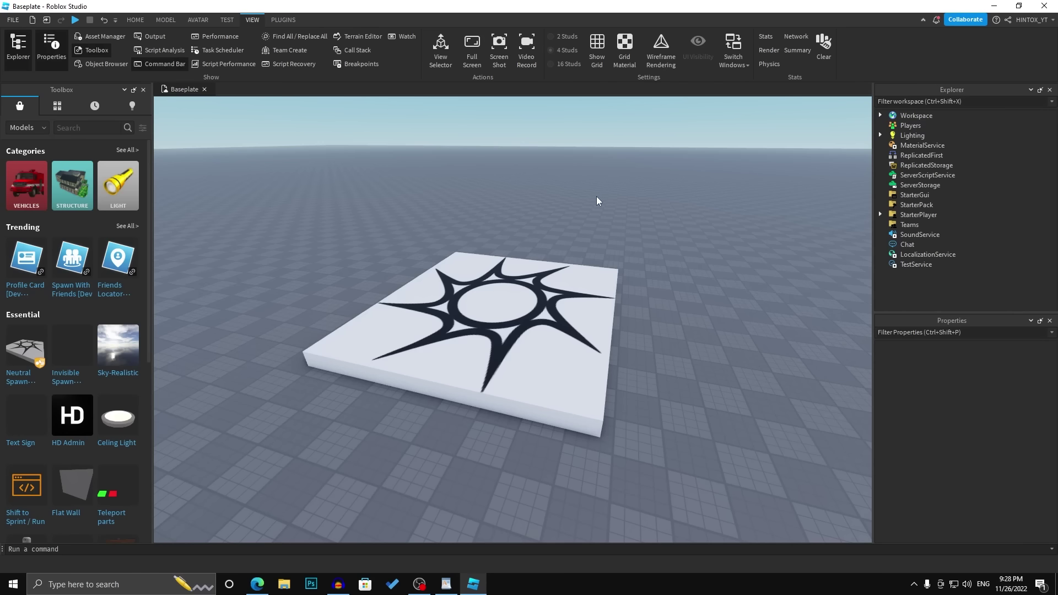
right_click_drag(596, 197, 596, 215)
key("s")
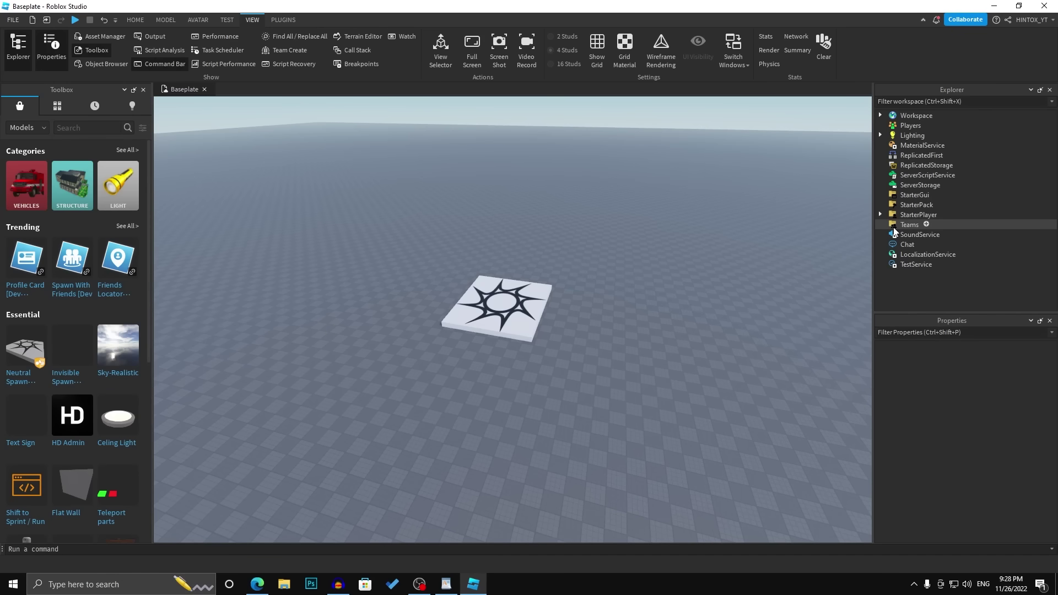
left_click_drag(597, 208, 457, 374)
key("Delete")
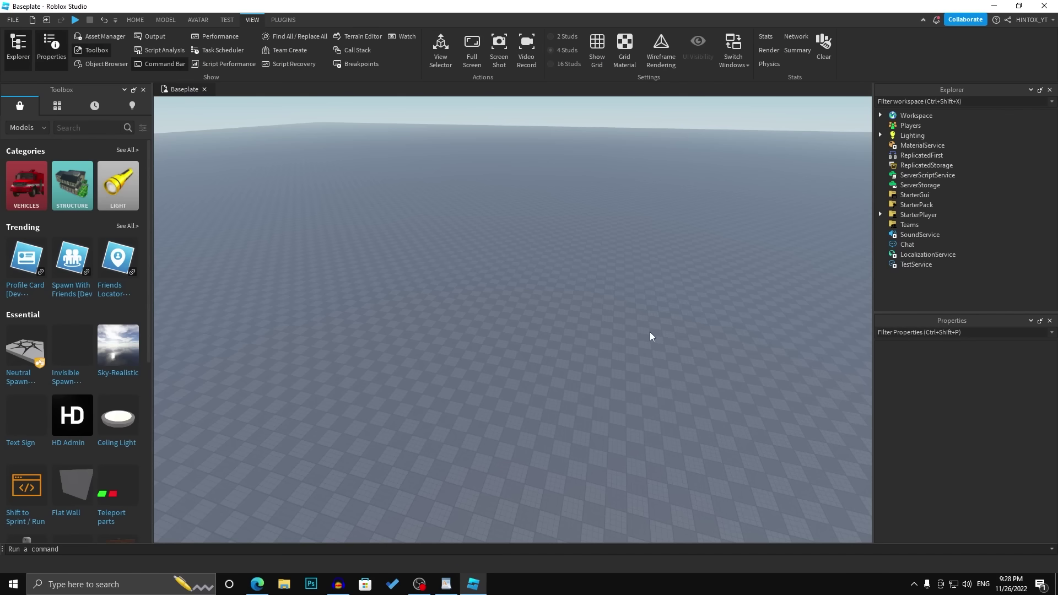
Step: Add a Script object to ServerScriptService
mouse_move(926, 178)
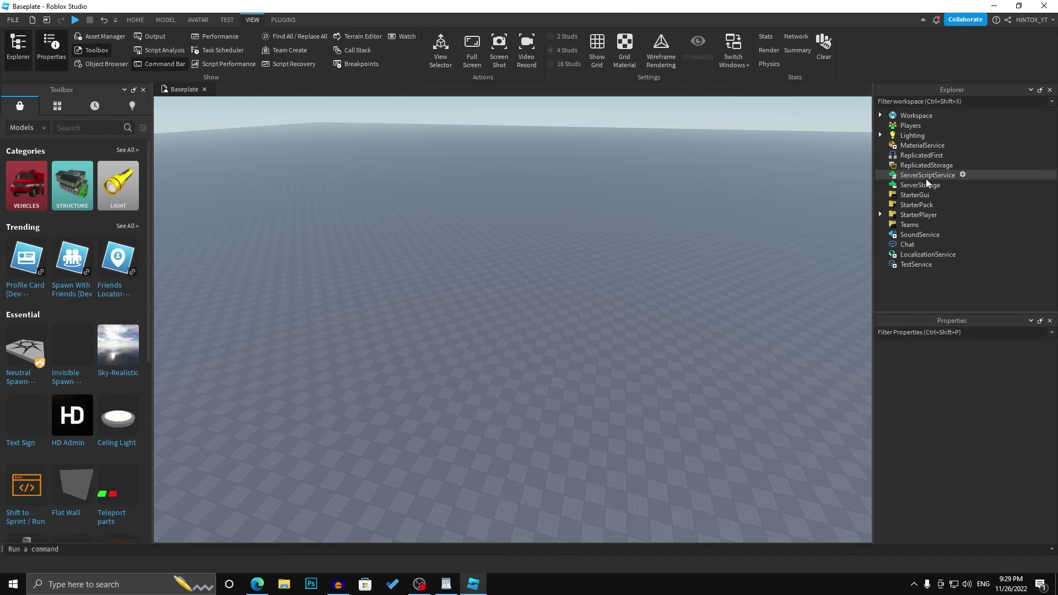
left_click(963, 174)
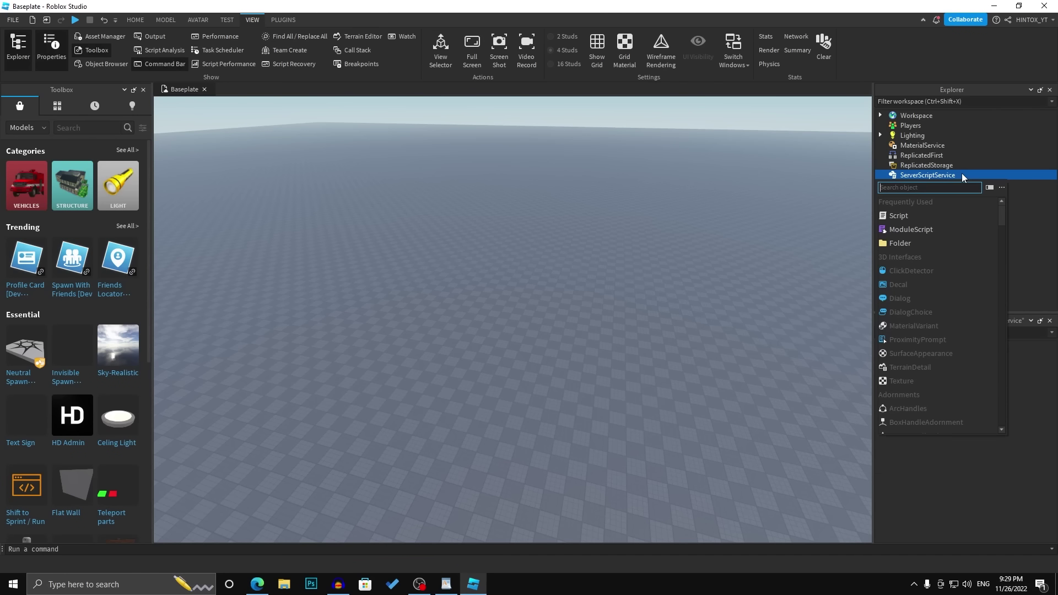
left_click(938, 201)
left_click(920, 185)
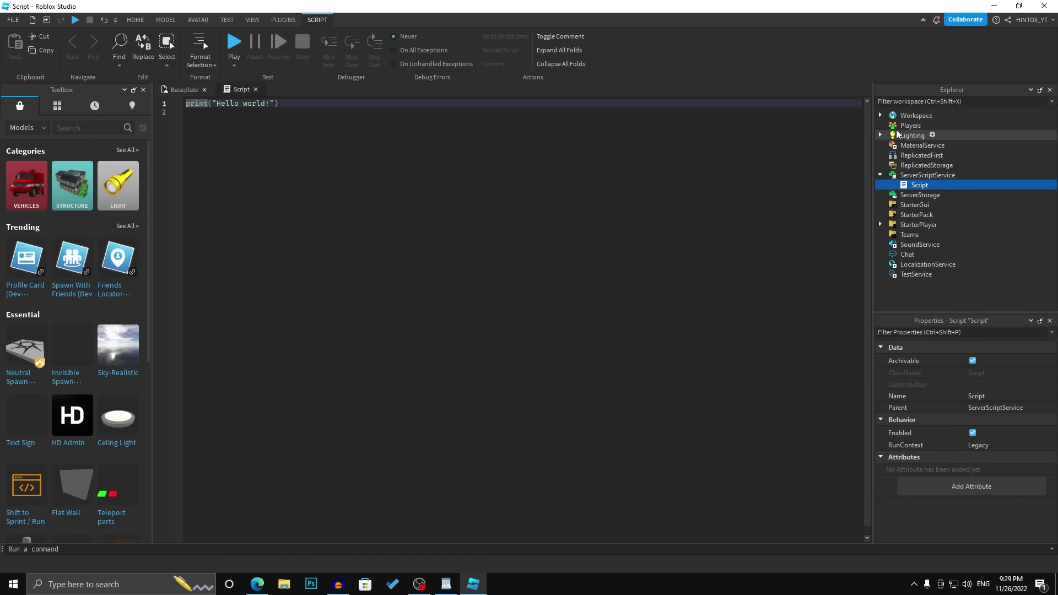
Step: Insert a Script into Workspace and delete it again
left_click(943, 116)
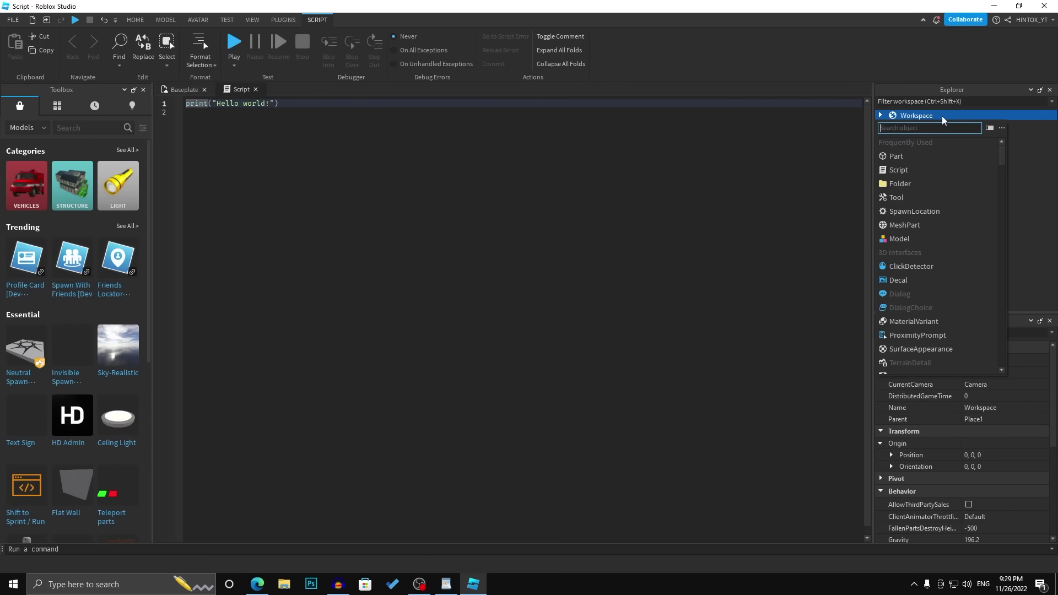
left_click(926, 170)
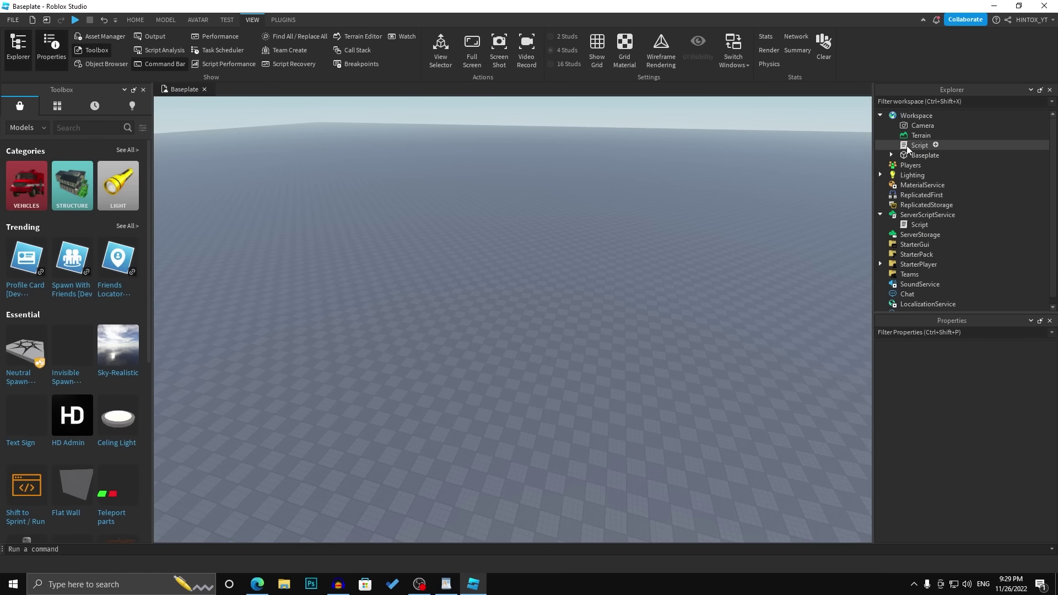
left_click(918, 146)
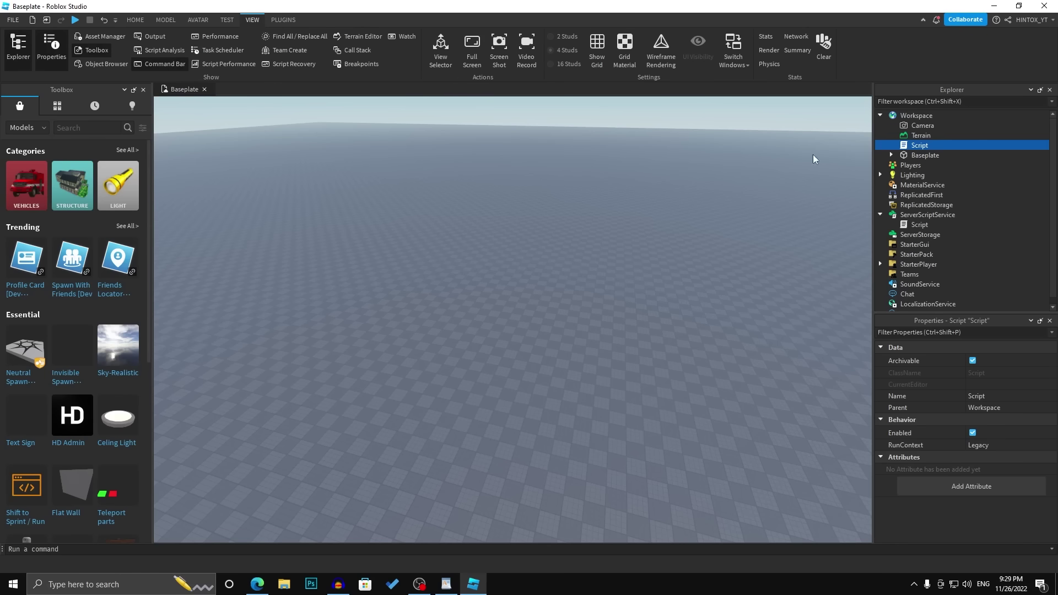
key("Delete")
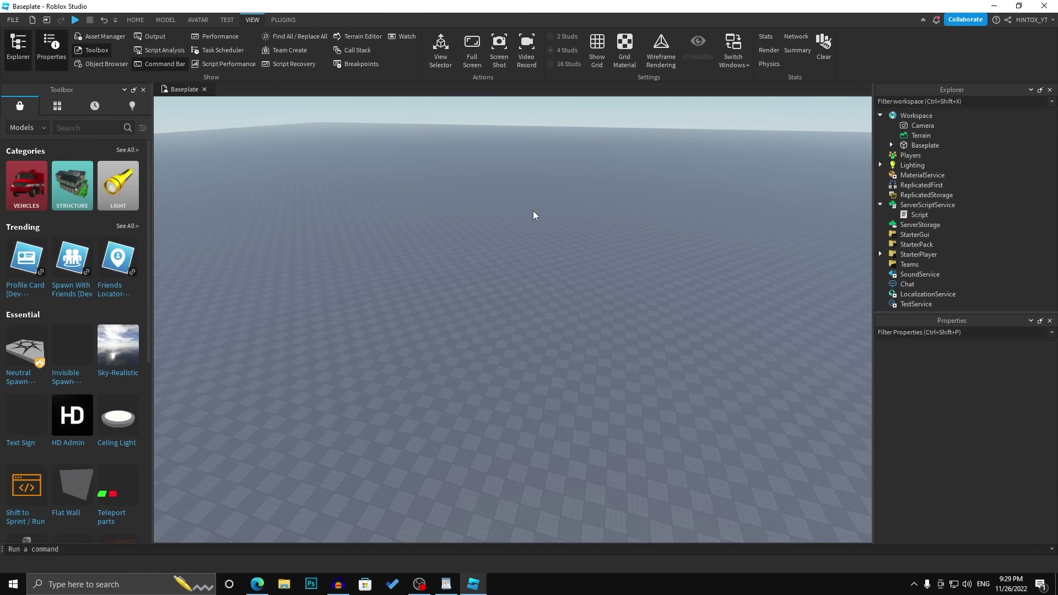
Step: Add a LocalScript to StarterGui and close its code editor
left_click(909, 236)
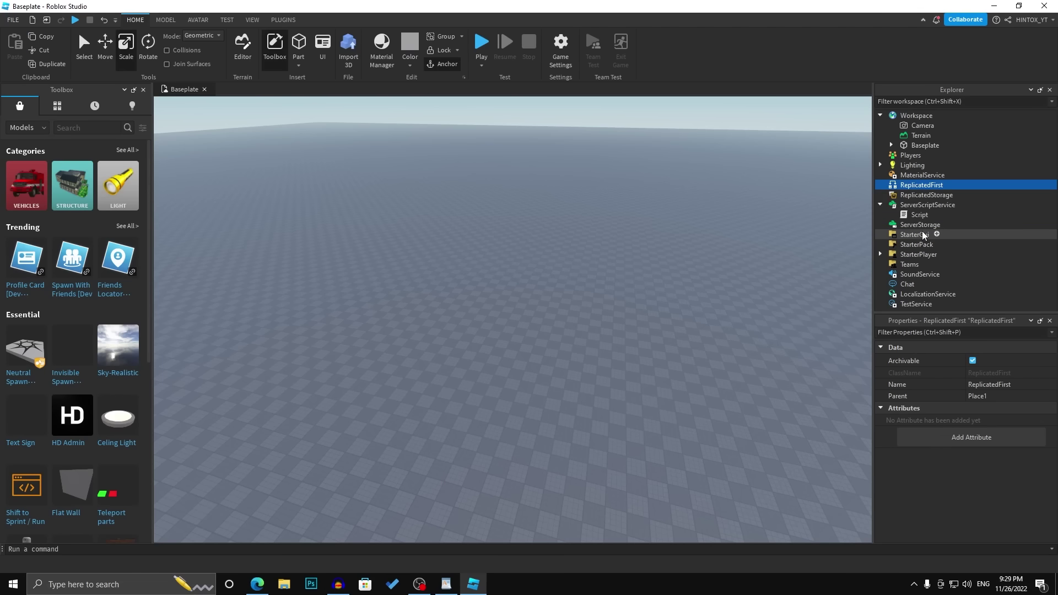
left_click_drag(922, 232, 923, 254)
double_click(926, 236)
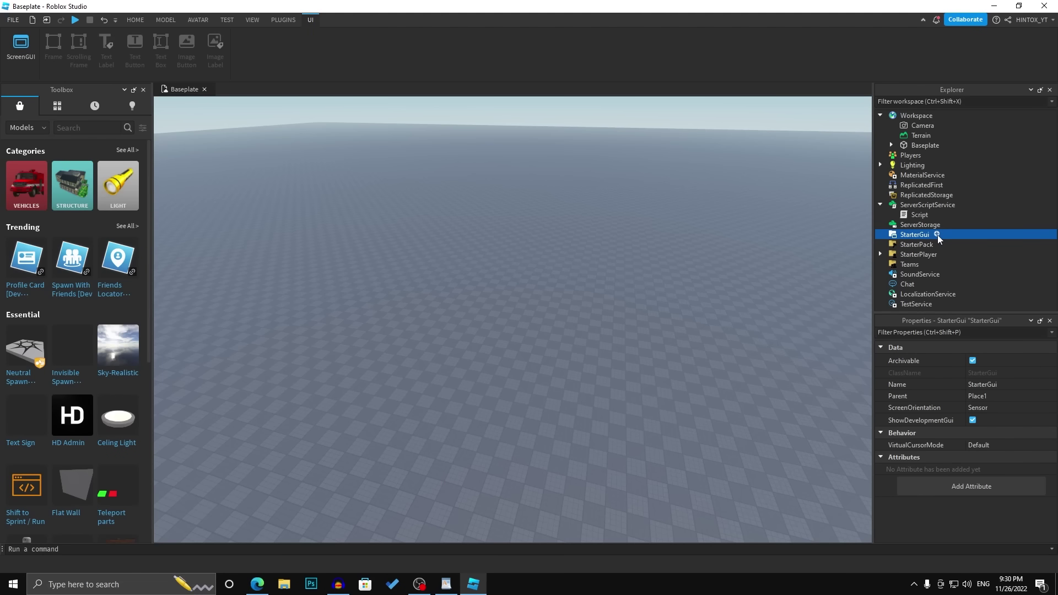
left_click(938, 235)
scroll(924, 296, "down", 10)
scroll(924, 296, "up", 10)
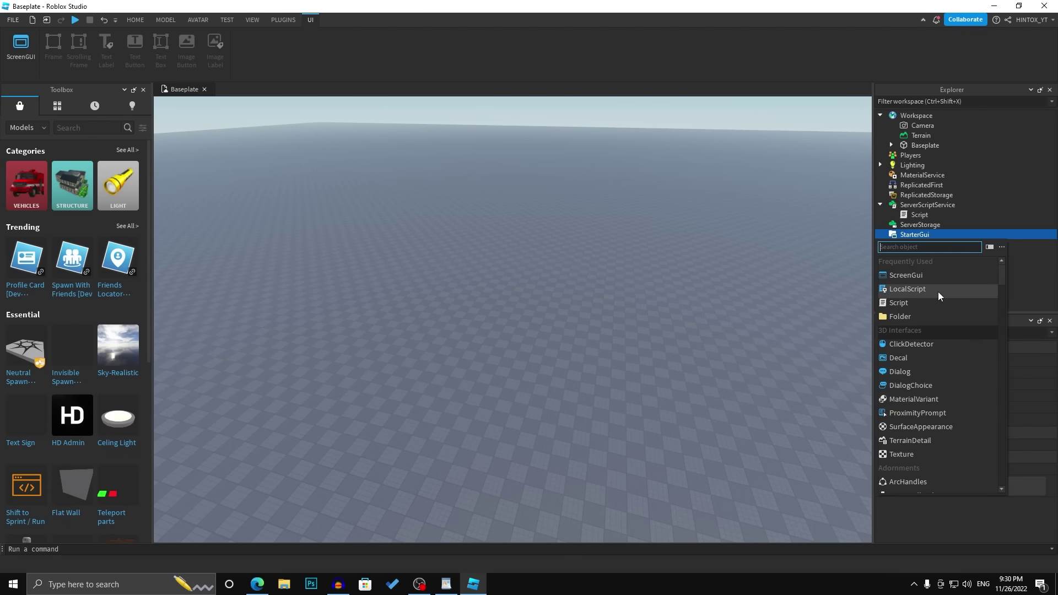
left_click(917, 291)
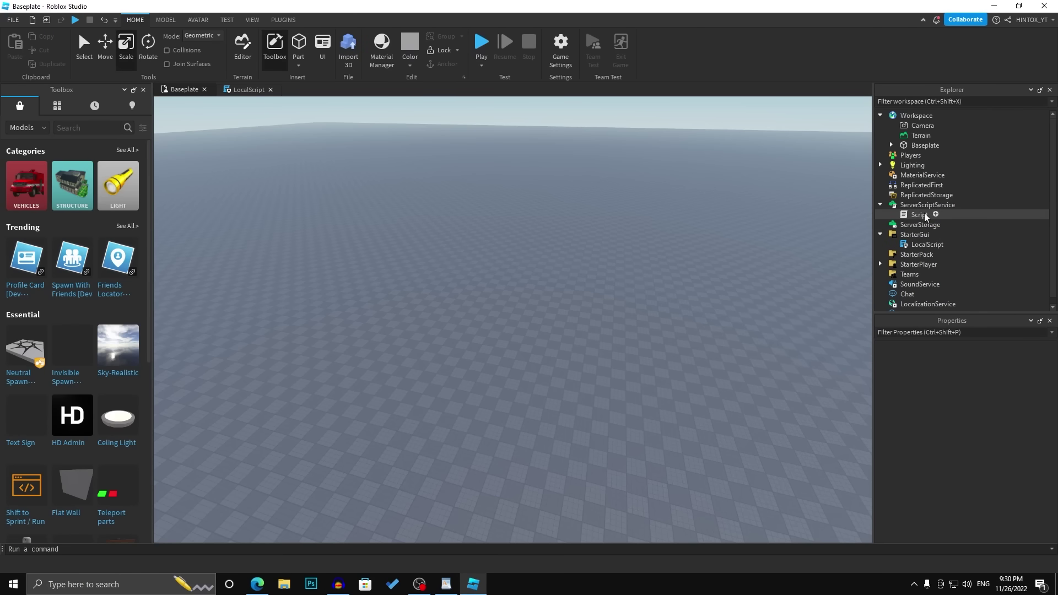
left_click(951, 206)
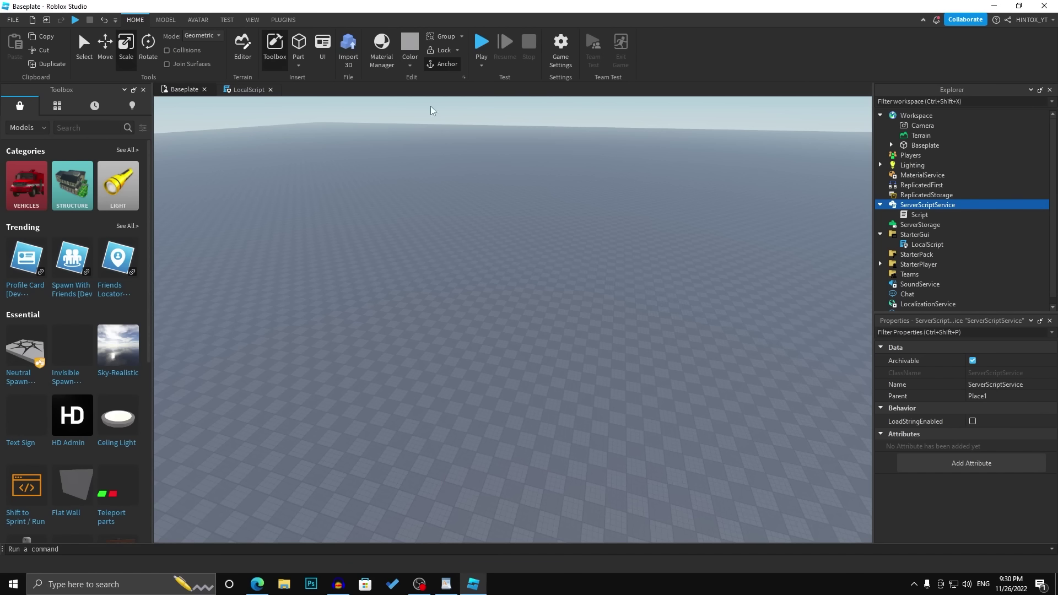
left_click(271, 90)
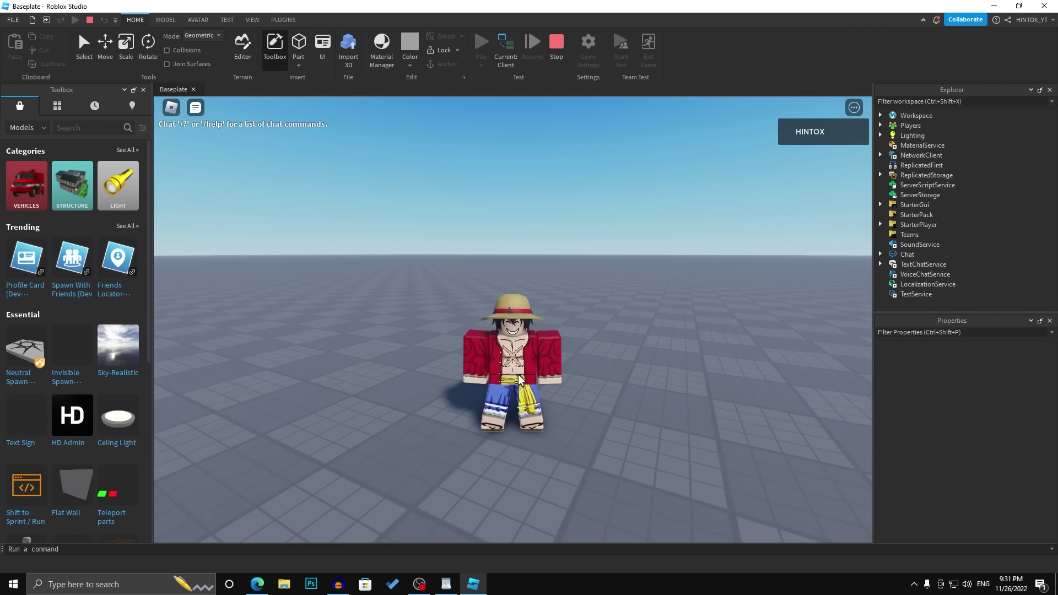
Step: Playtest the place, viewing the avatar close up and making it jump
scroll(519, 376, "up", 3)
scroll(519, 381, "up", 3)
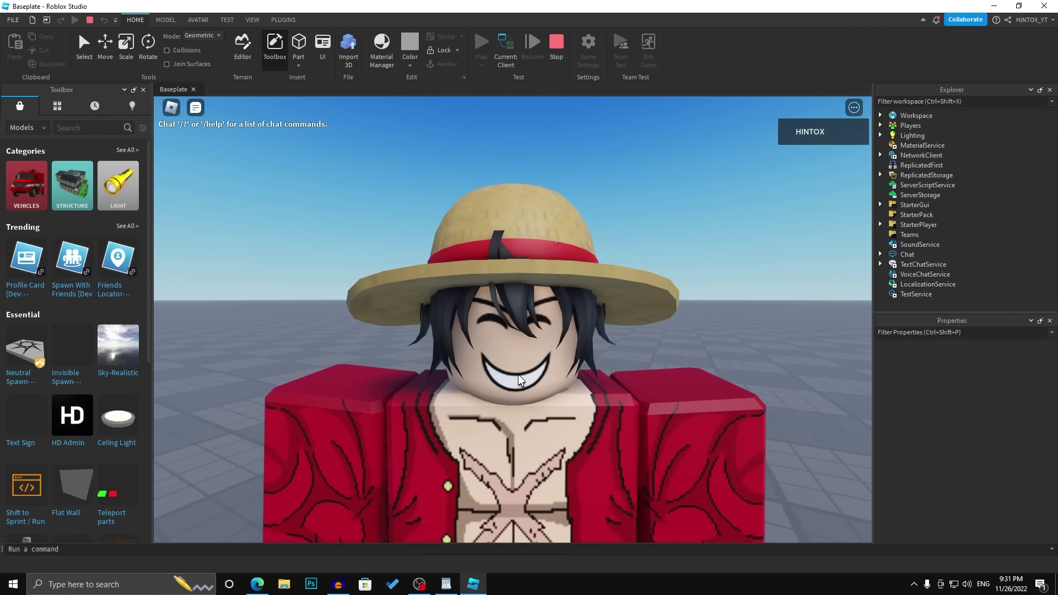
scroll(519, 380, "down", 8)
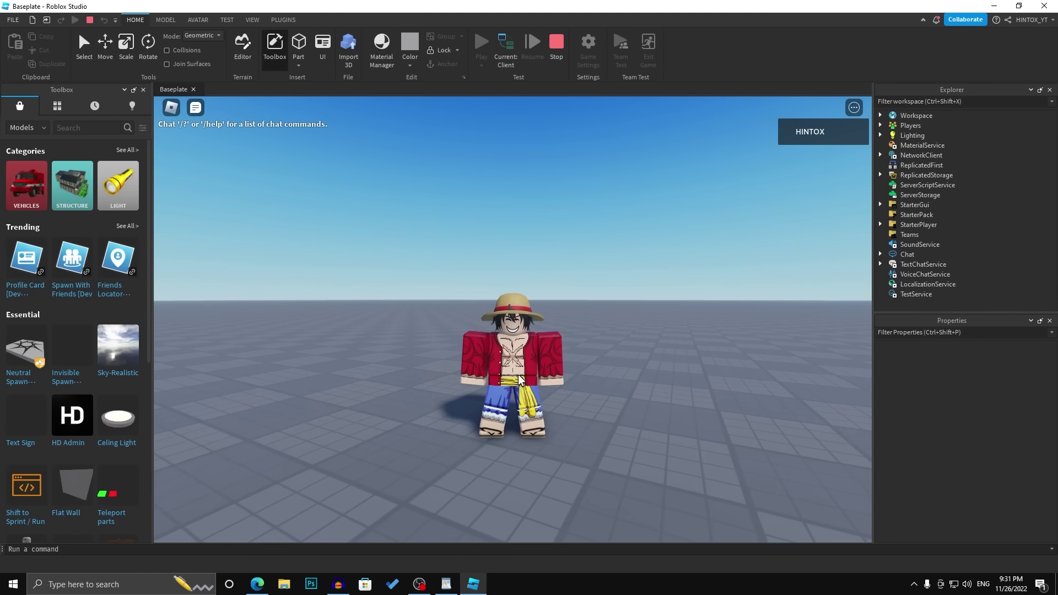
key("space")
key("space")
key("space")
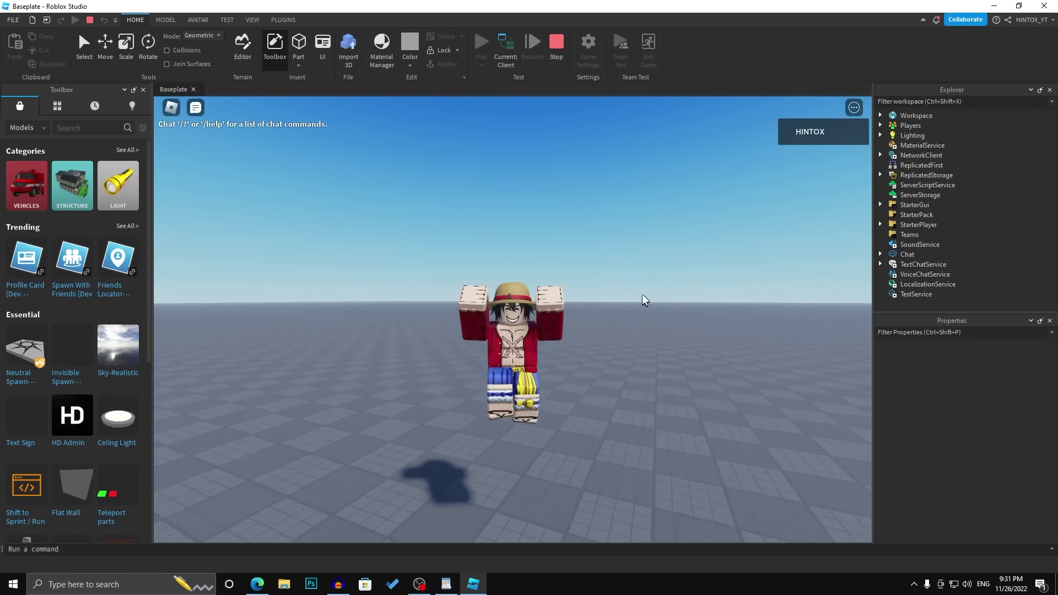
Step: Insert a part on the client side of the playtest and walk the avatar around it
scroll(655, 293, "up", 1)
right_click_drag(524, 325, 525, 325)
scroll(524, 325, "up", 2)
scroll(524, 324, "down", 3)
key("s")
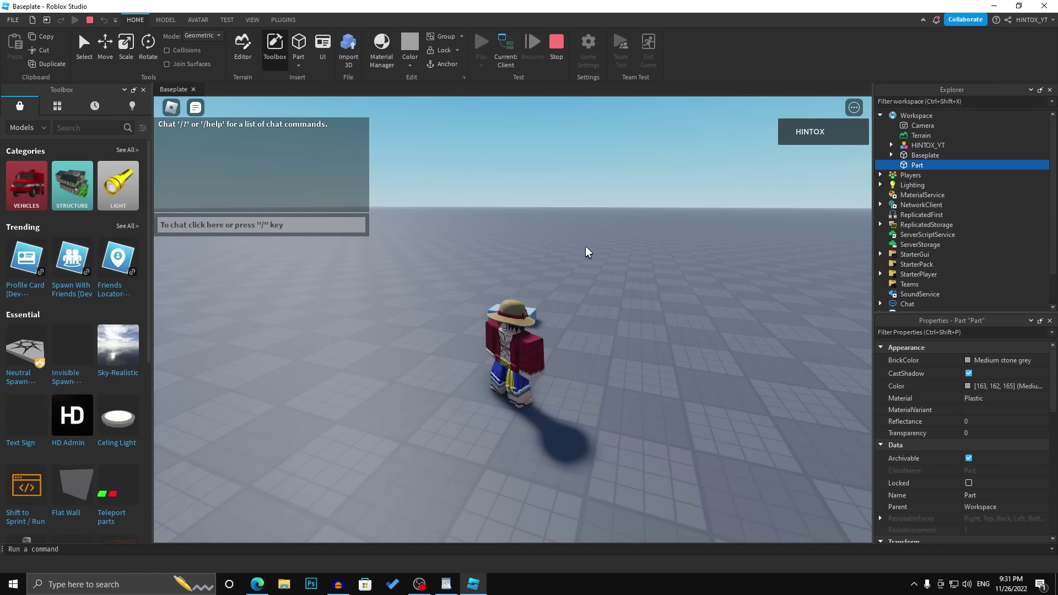
key("s")
right_click_drag(571, 255, 571, 255)
right_click_drag(673, 294, 673, 293)
right_click_drag(578, 305, 579, 305)
key("w")
scroll(496, 277, "up", 1)
right_click_drag(518, 282, 546, 199)
key("w")
key("s")
scroll(546, 199, "up", 2)
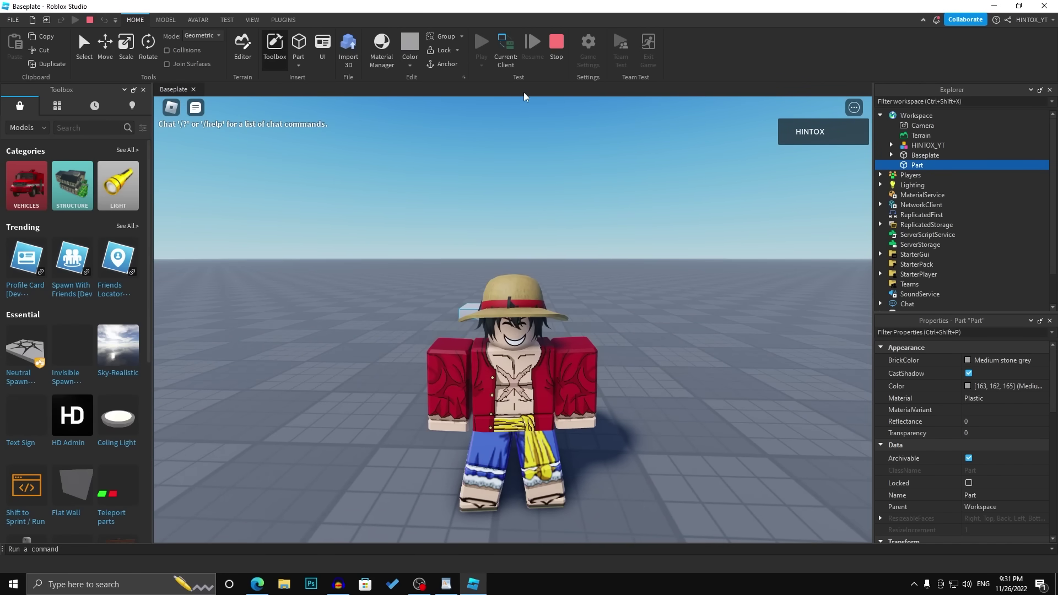
Step: Compare the playtest's server and client views, with another part inserted, and end the playtest
left_click(506, 52)
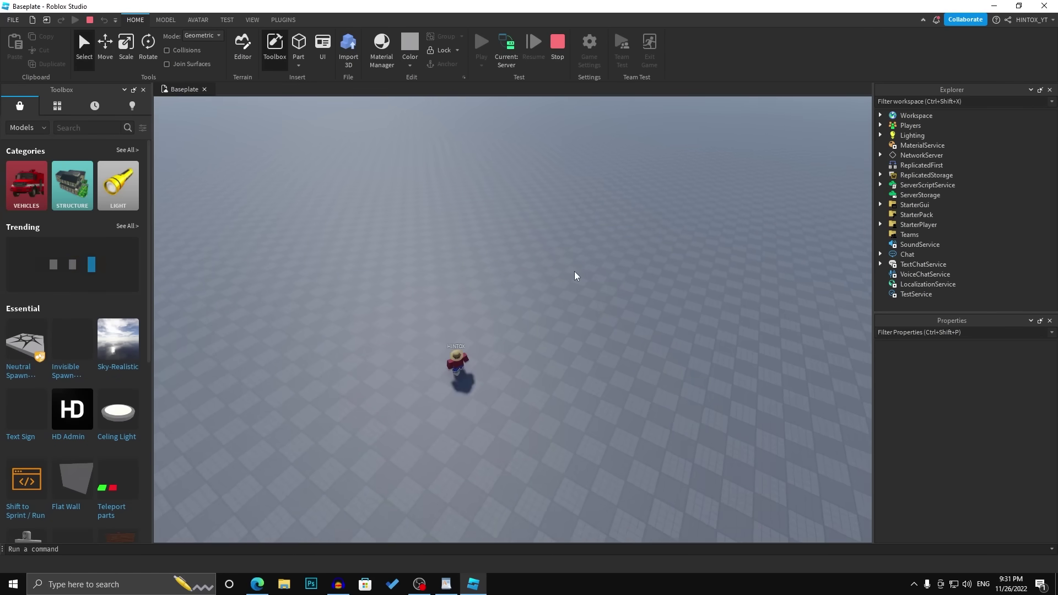
scroll(576, 278, "down", 3)
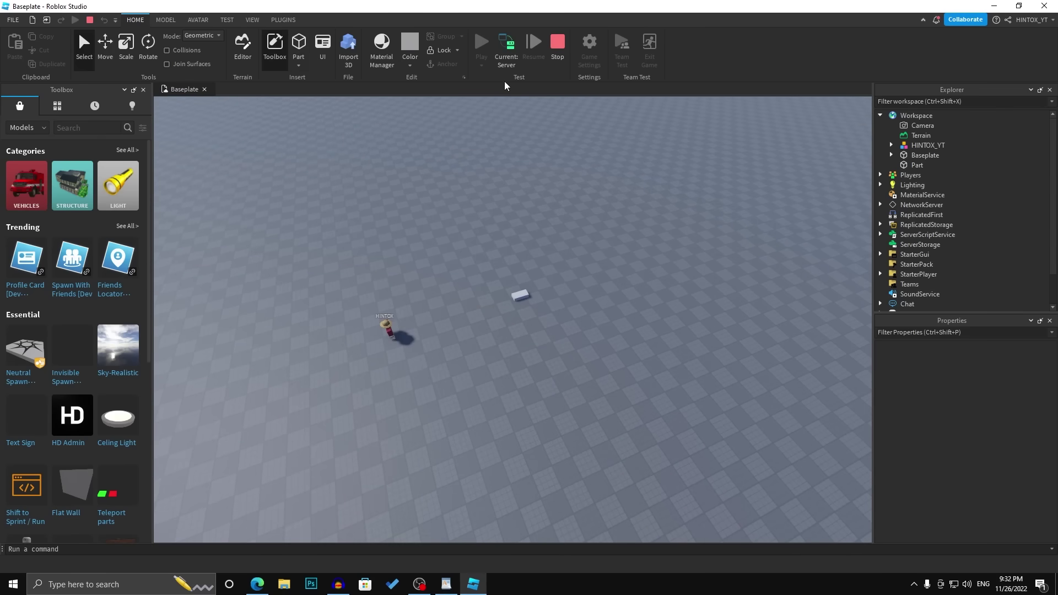
left_click(506, 52)
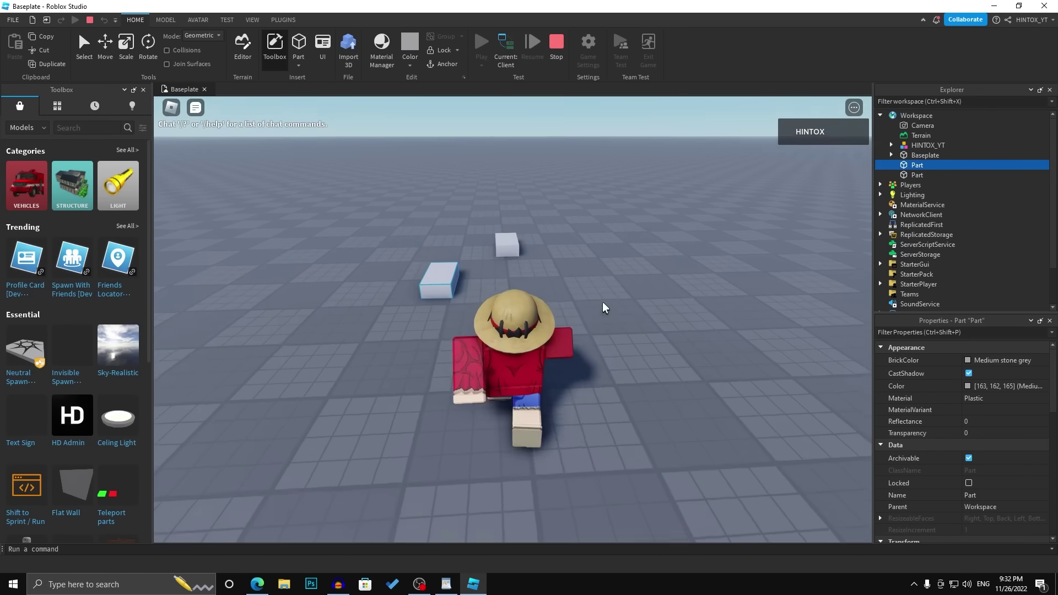
left_click(557, 44)
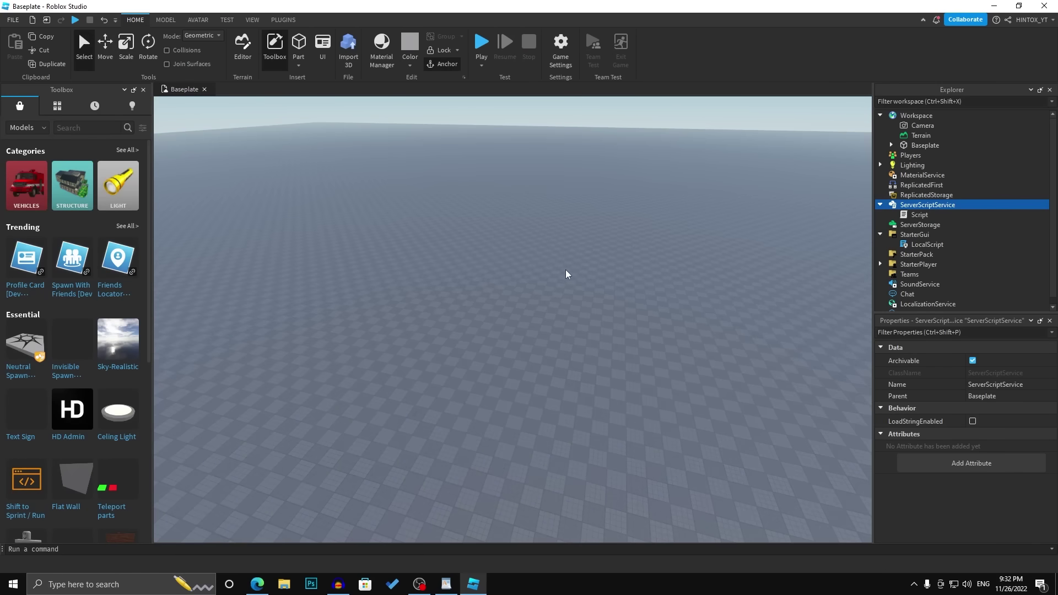
Step: Clear the print("Subscribe") line from the Script in ServerScriptService
left_click(570, 274)
right_click_drag(570, 274, 555, 271)
scroll(555, 269, "down", 8)
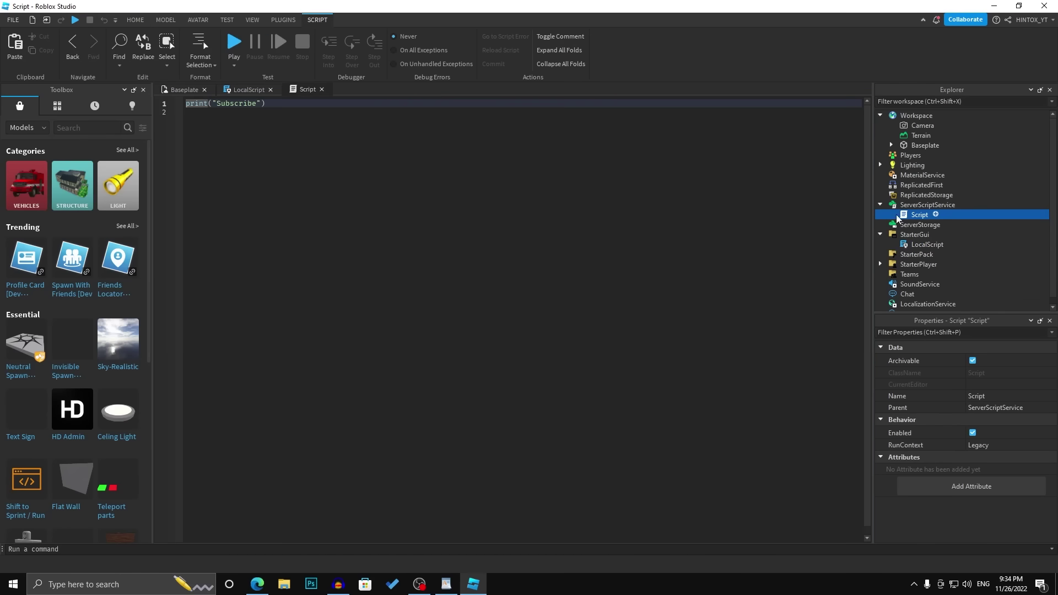
key("BackSpace")
key("BackSpace")
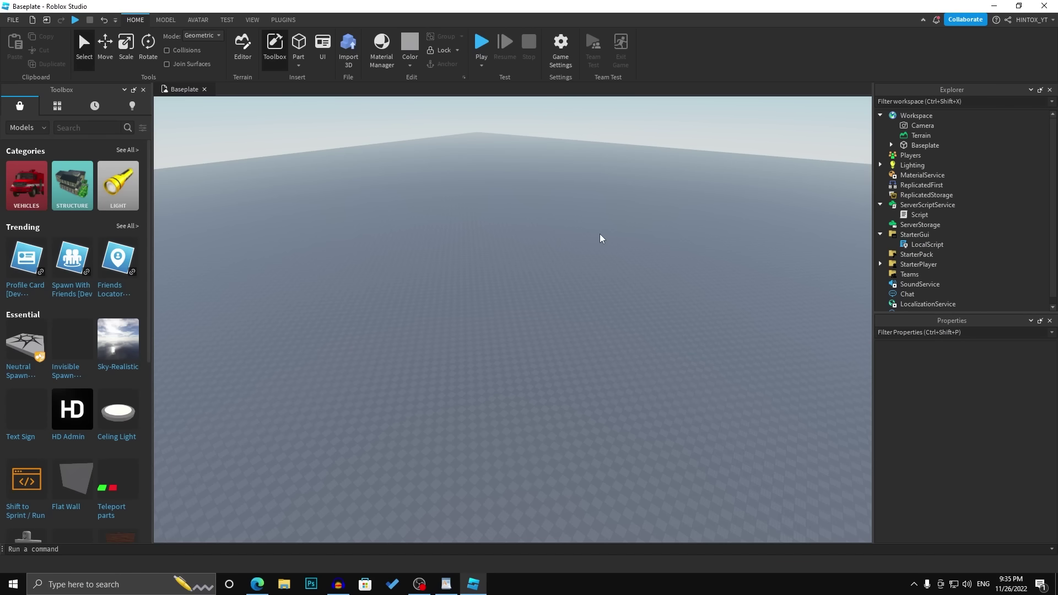
Step: Write game.Players.LocalPlayer on line 2 of the LocalScript in StarterGui and close its editor
double_click(924, 245)
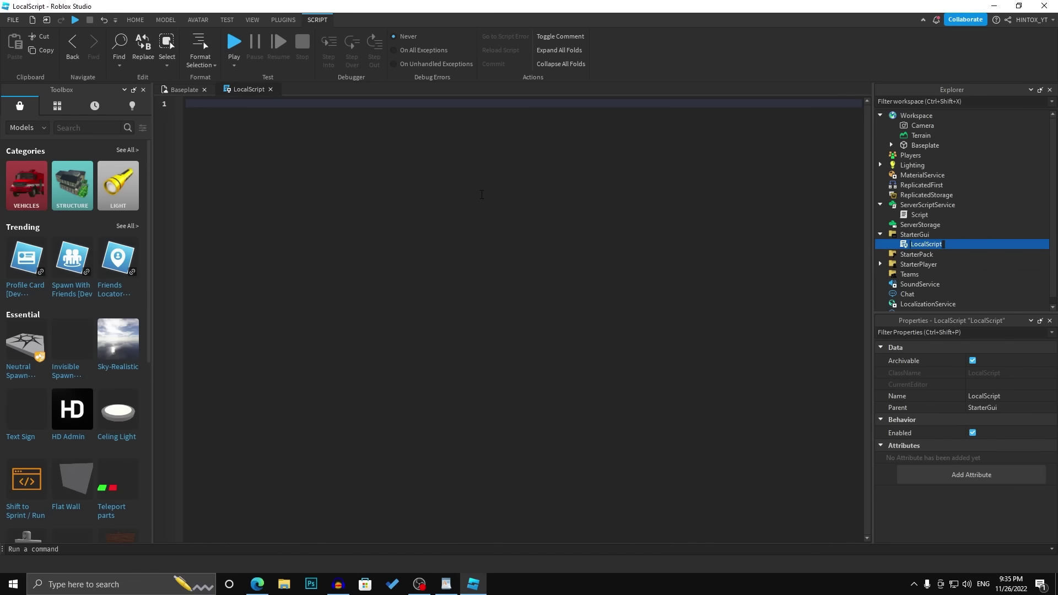
key("Return")
type("game")
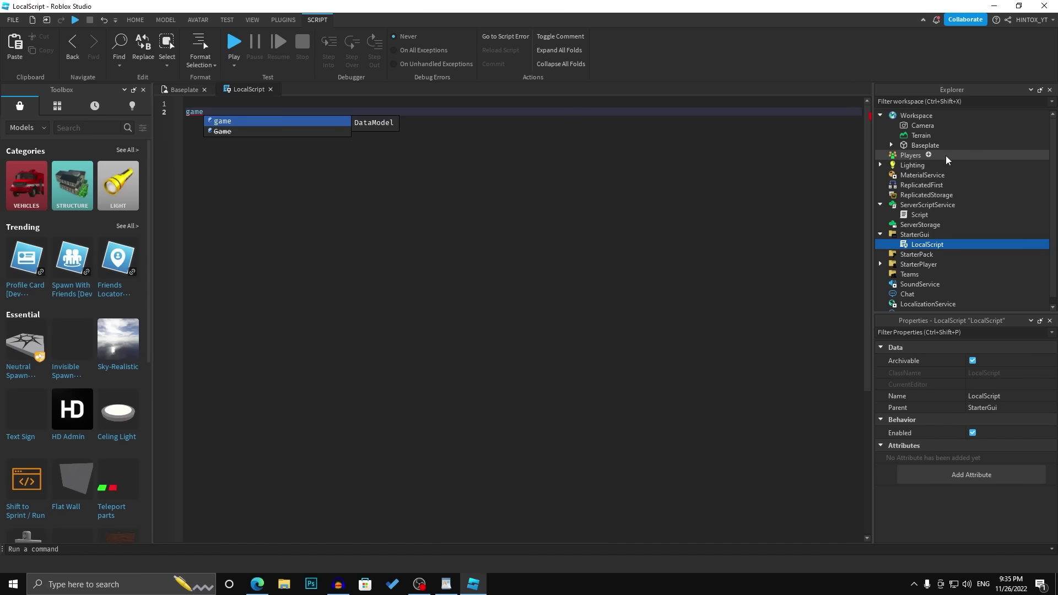
type(".")
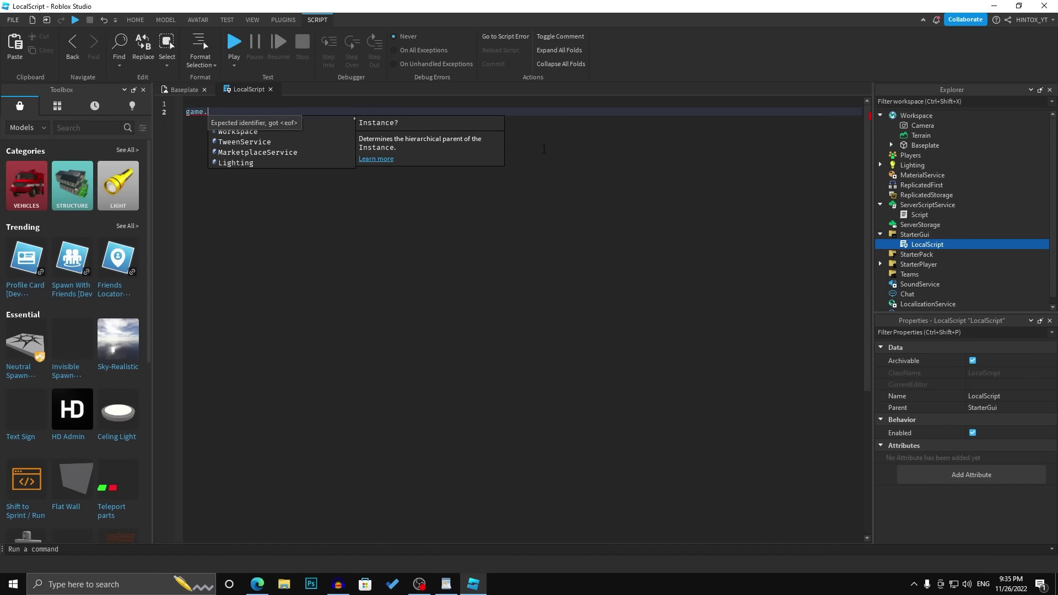
scroll(290, 118, "down", 7)
scroll(305, 134, "up", 1)
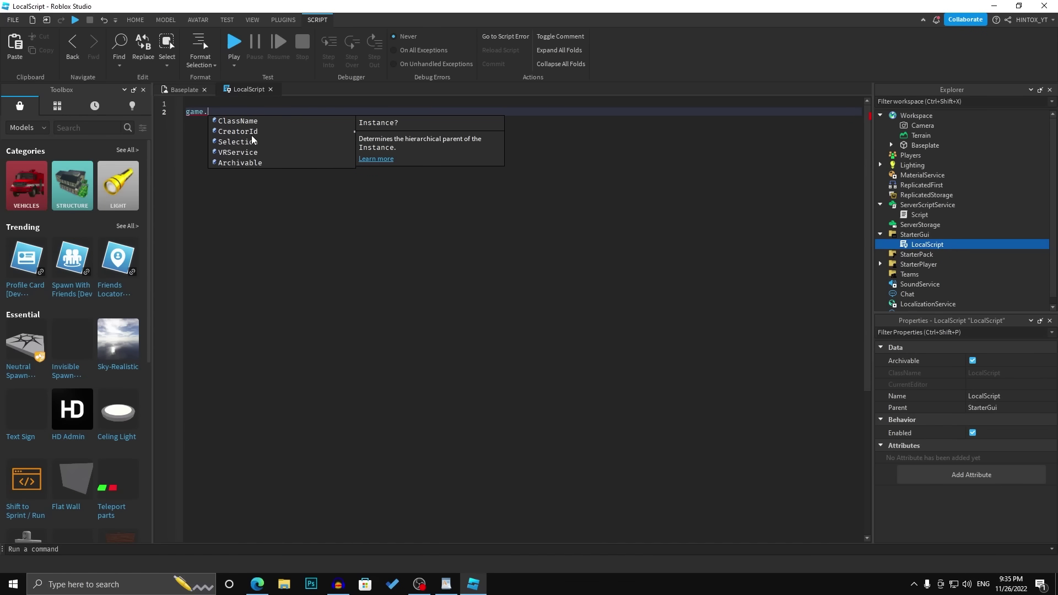
type("Players.")
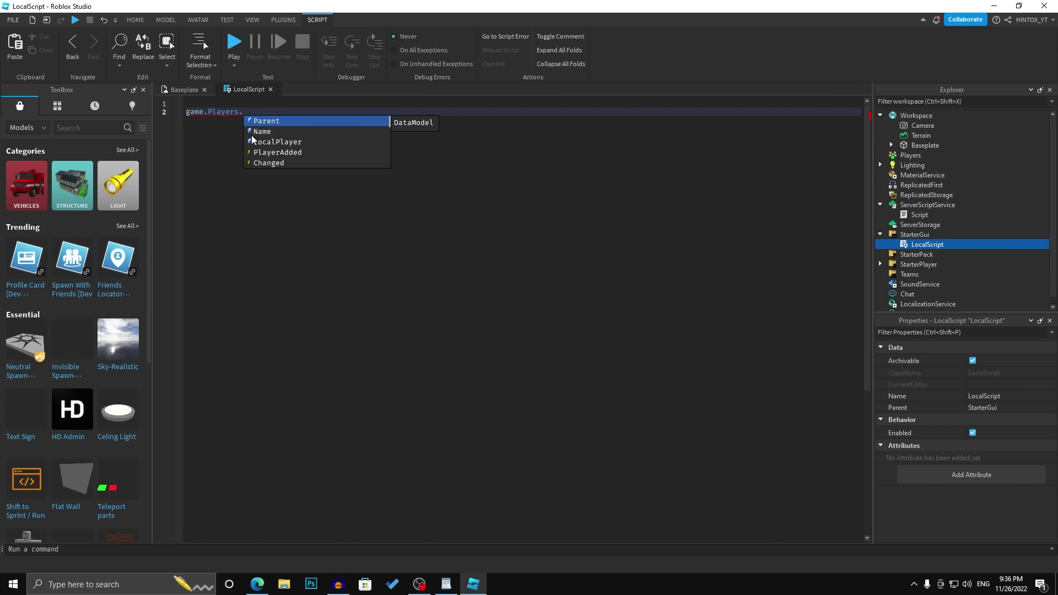
left_click(291, 142)
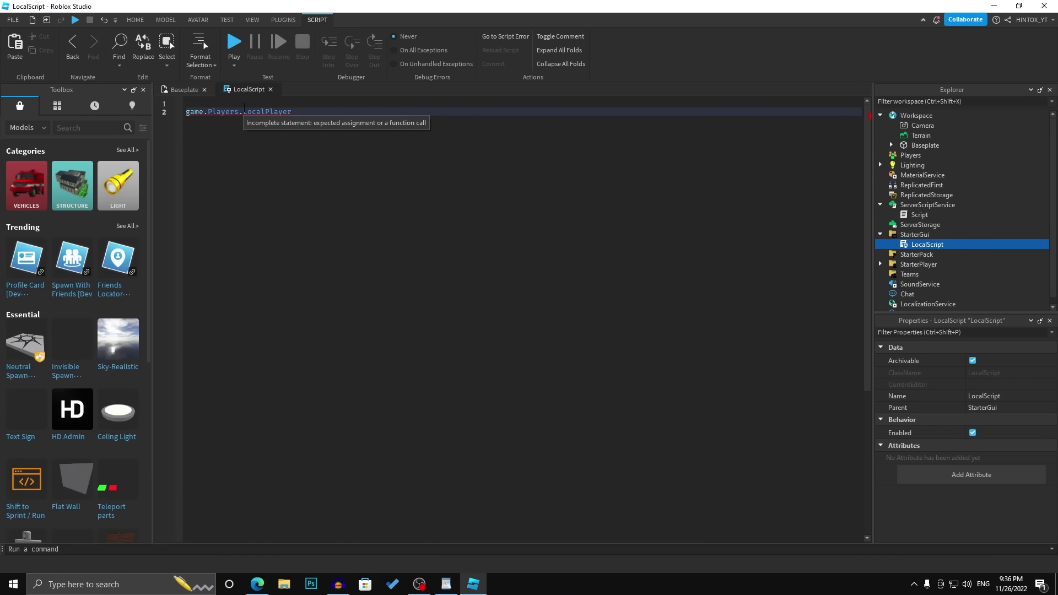
left_click(270, 89)
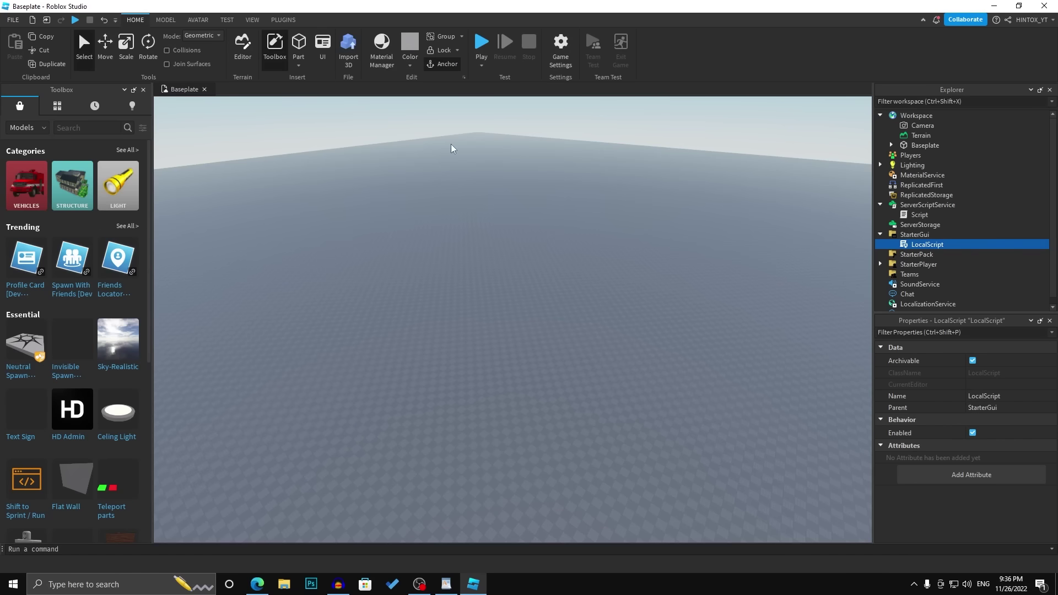
Step: Delete both the Script in ServerScriptService and the LocalScript in StarterGui
left_click(923, 215, "ctrl")
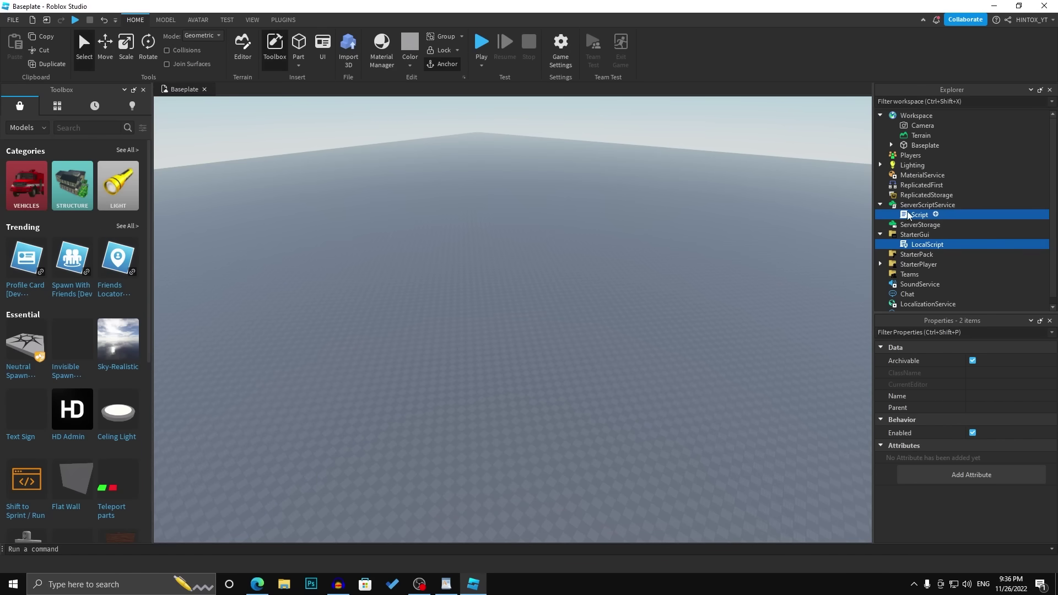
key("Delete")
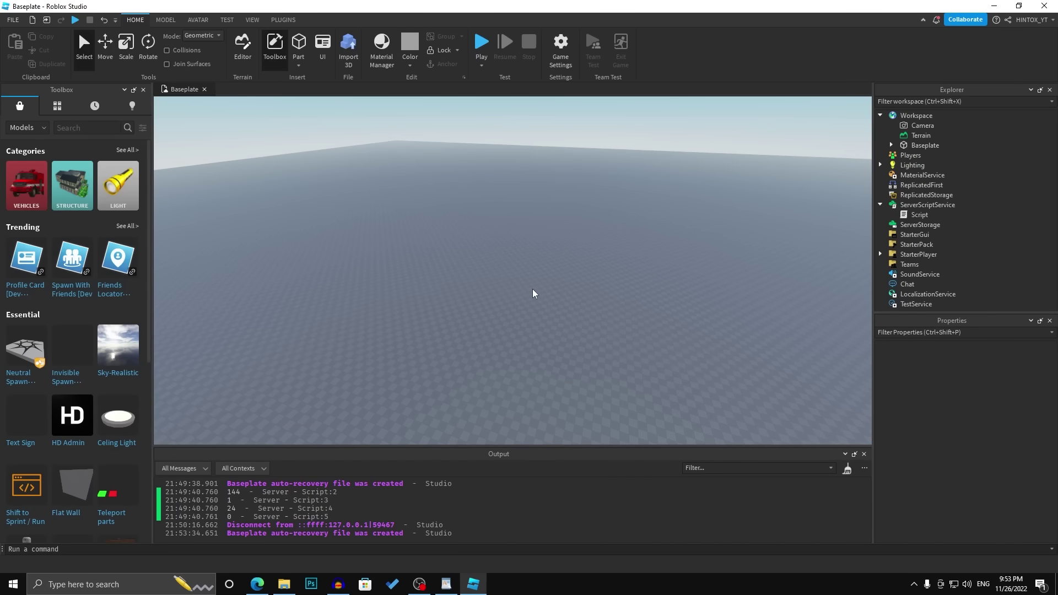
Step: Close the Output window to enlarge the 3D viewport
scroll(541, 286, "down", 3)
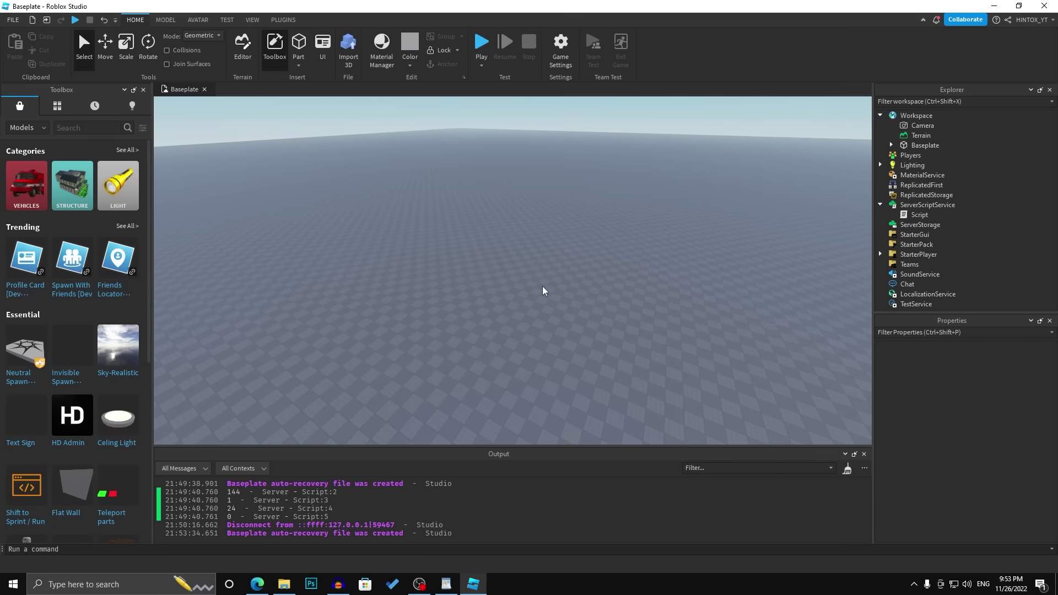
right_click_drag(543, 286, 659, 269)
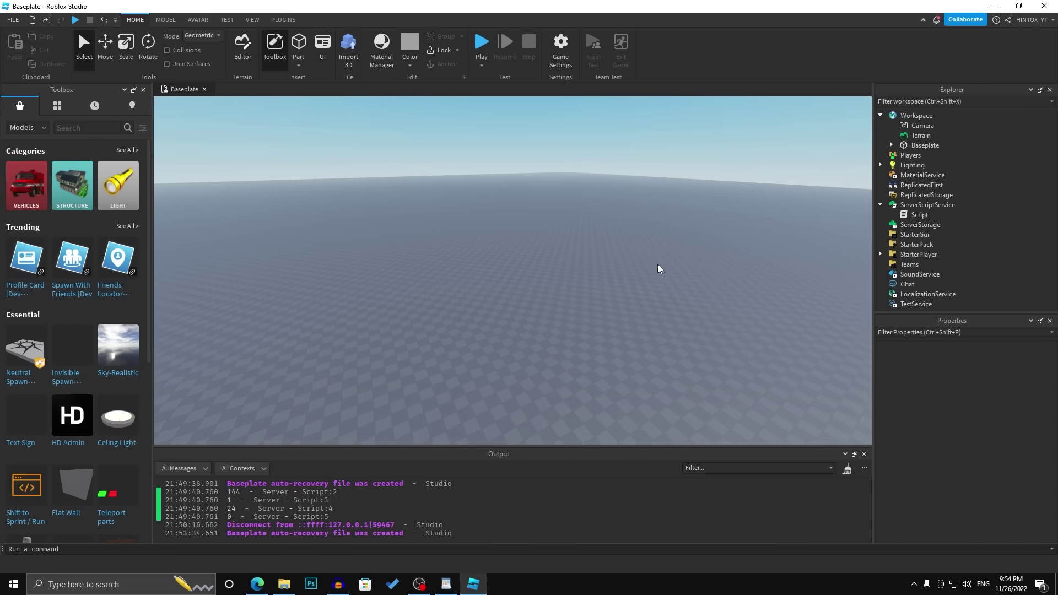
left_click(864, 454)
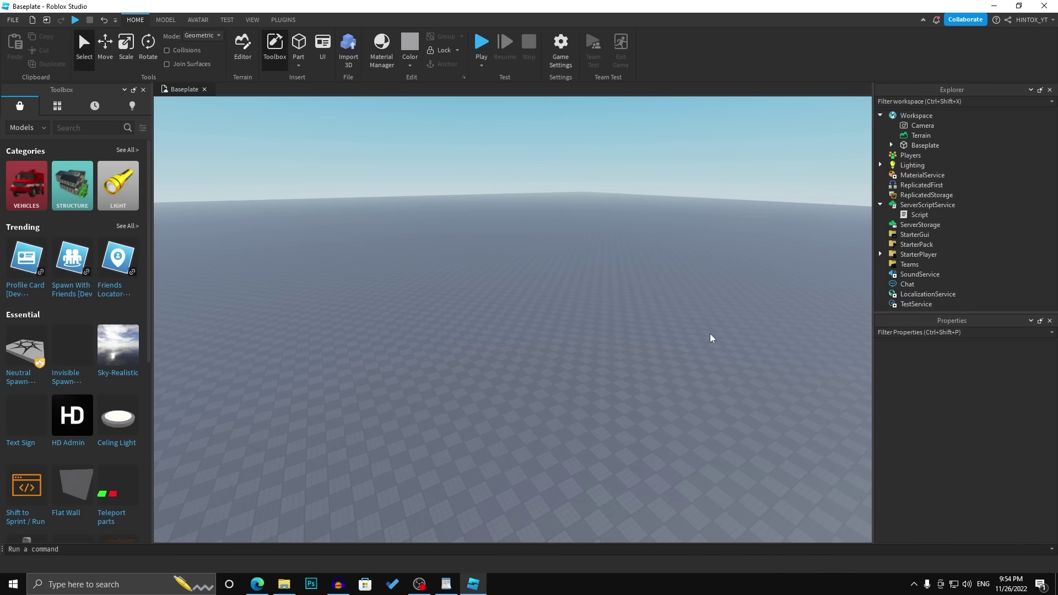
right_click_drag(710, 333, 710, 333)
key("s")
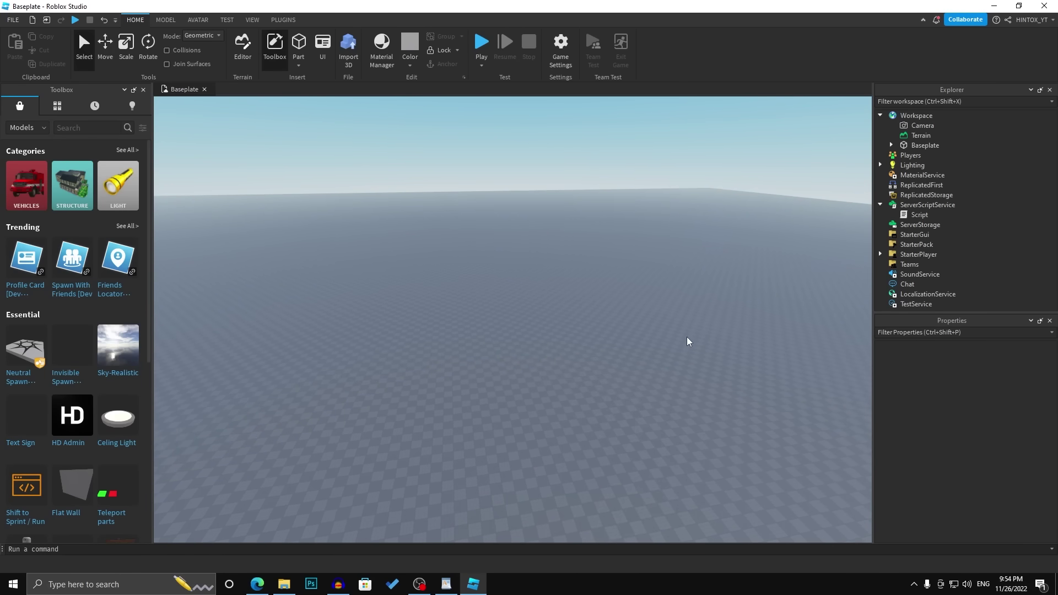
key("w")
right_click_drag(660, 336, 660, 336)
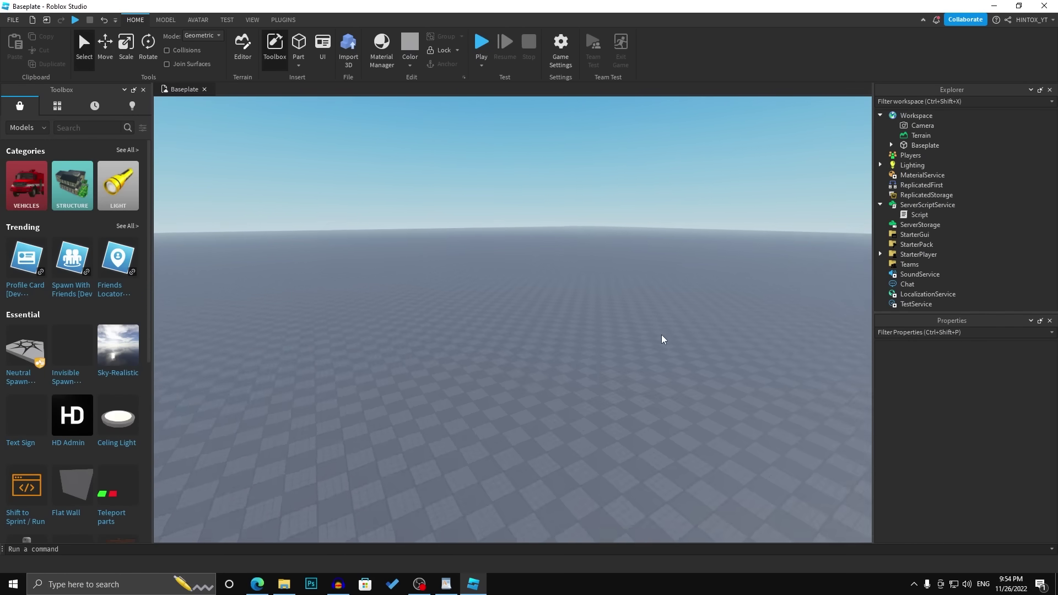
key("w")
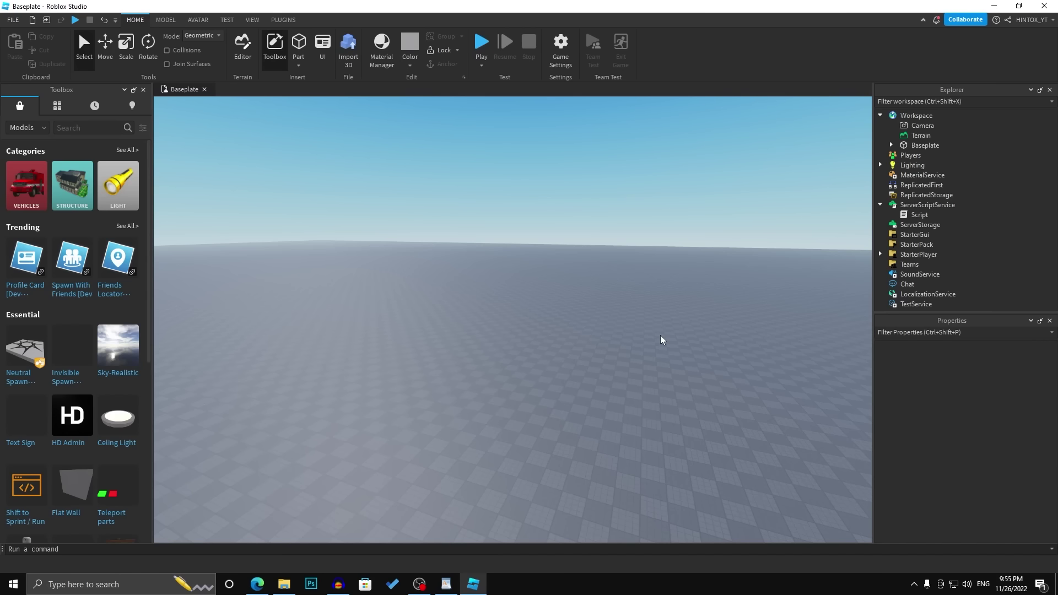
right_click_drag(570, 286, 570, 285)
key("w")
key("e")
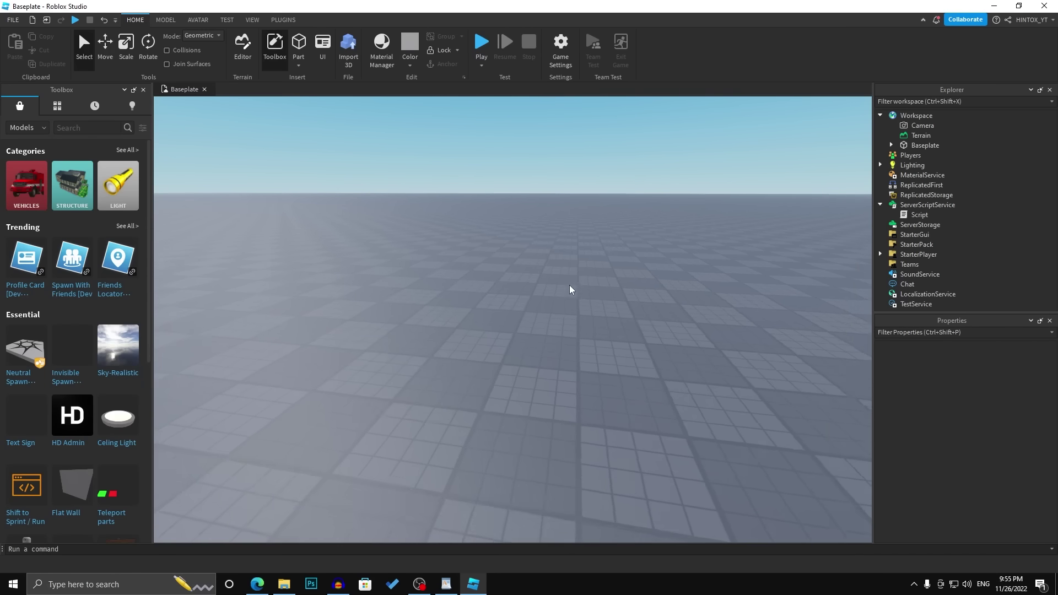